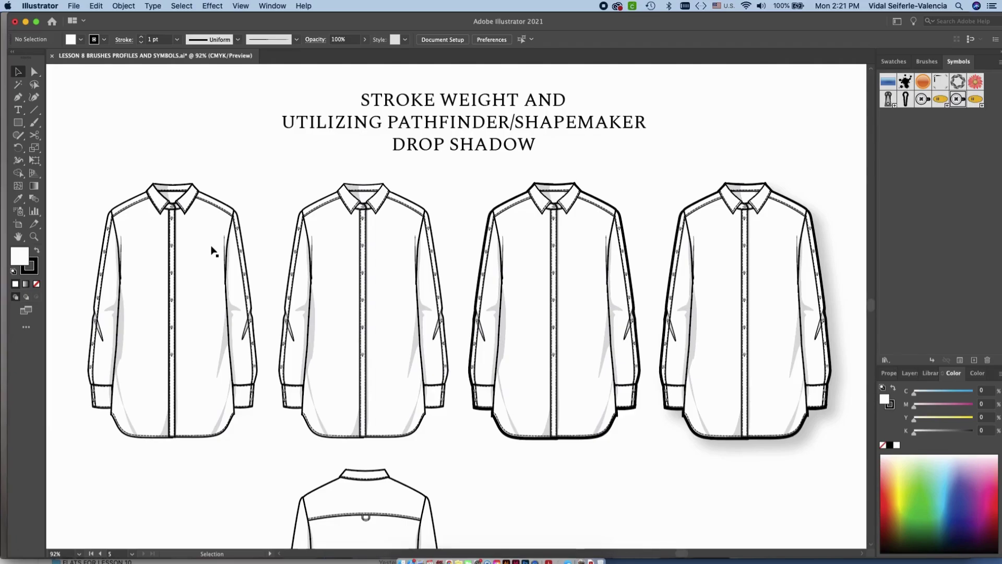
# Ungroup the second front-view shirt in the row of front views.
pyautogui.moveTo(416, 231); pyautogui.dragTo(413, 208)
pyautogui.click(384, 213)
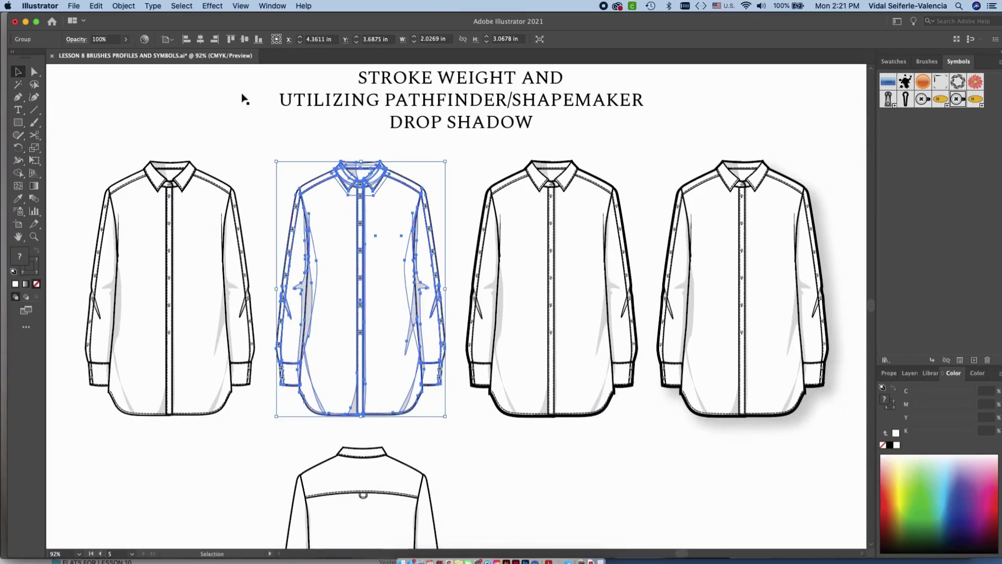
pyautogui.click(123, 5)
pyautogui.click(134, 66)
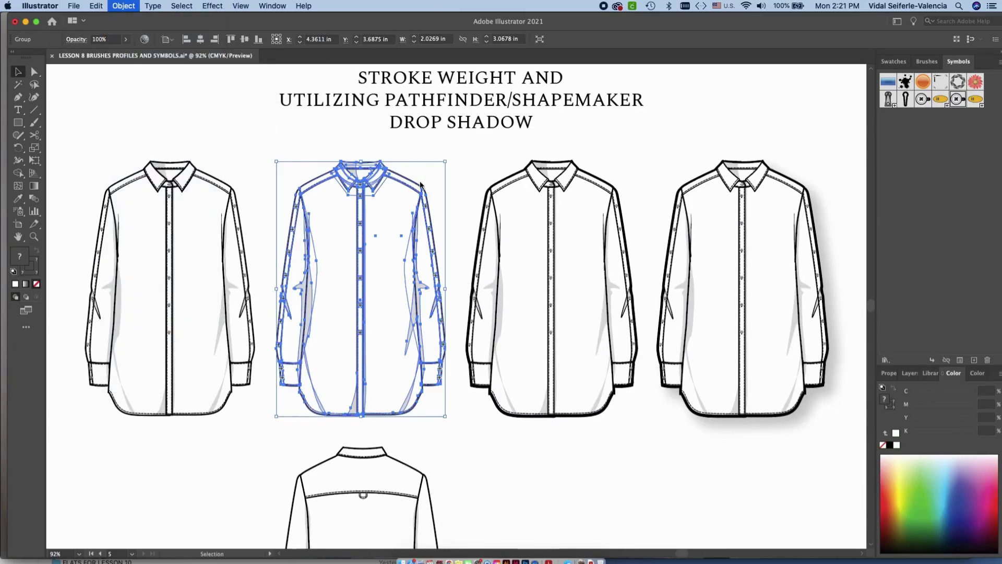
# Inspect the stroke weights of the second shirt's shoulder stitching, collar and front placket.
pyautogui.moveTo(261, 155); pyautogui.dragTo(471, 171)
pyautogui.click(471, 170)
pyautogui.scroll(5, 423, 196)
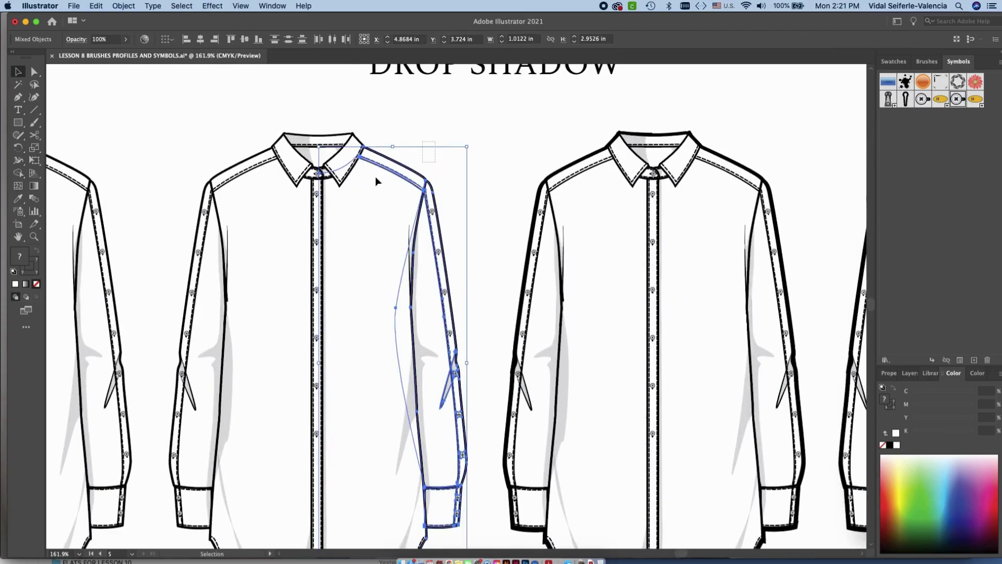
pyautogui.click(392, 177)
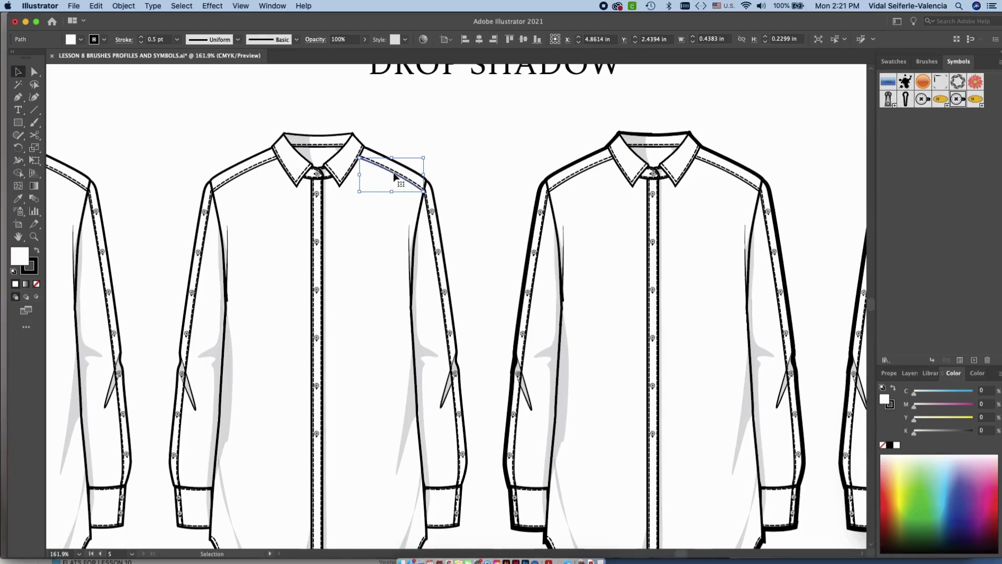
pyautogui.click(344, 174)
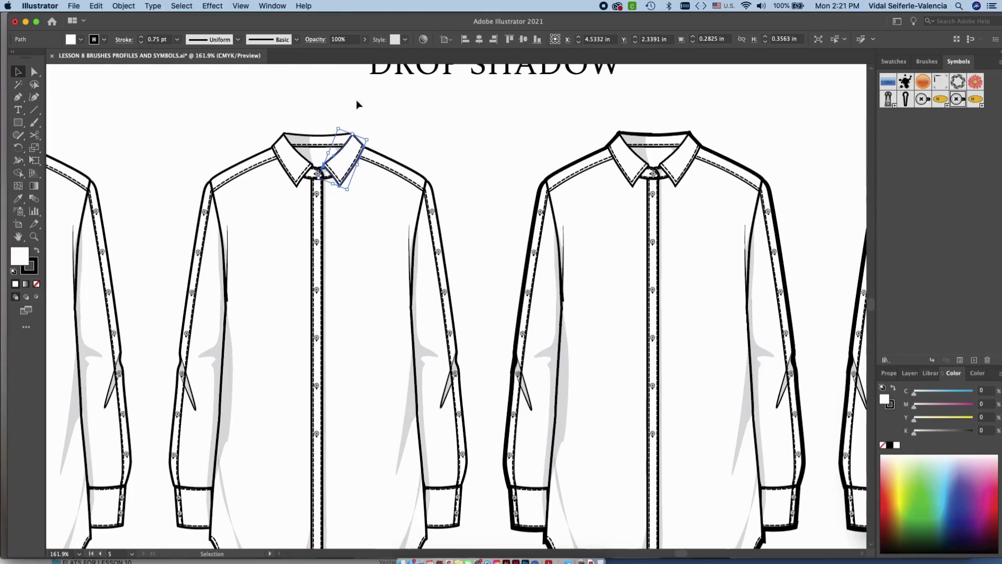
pyautogui.click(322, 287)
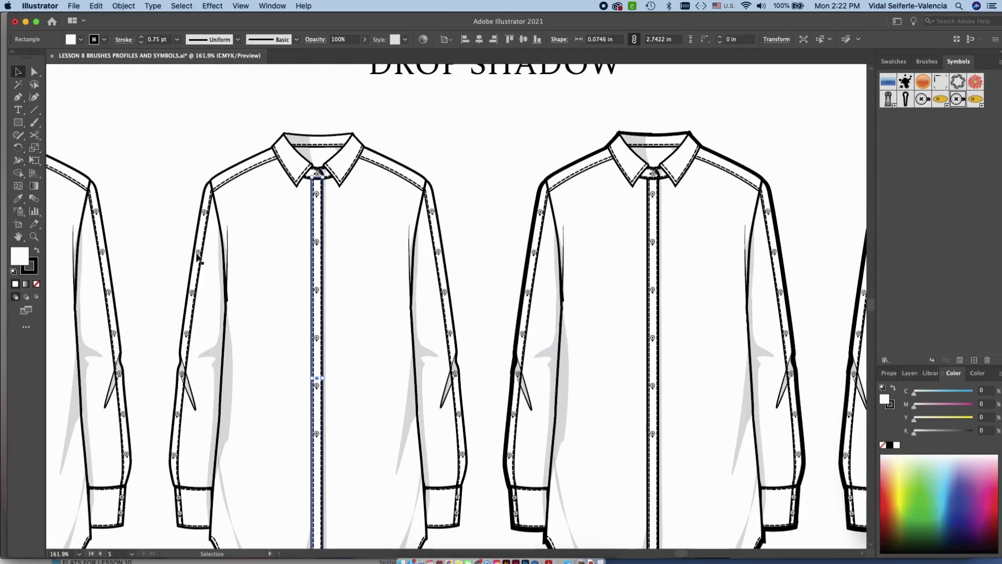
pyautogui.click(487, 147)
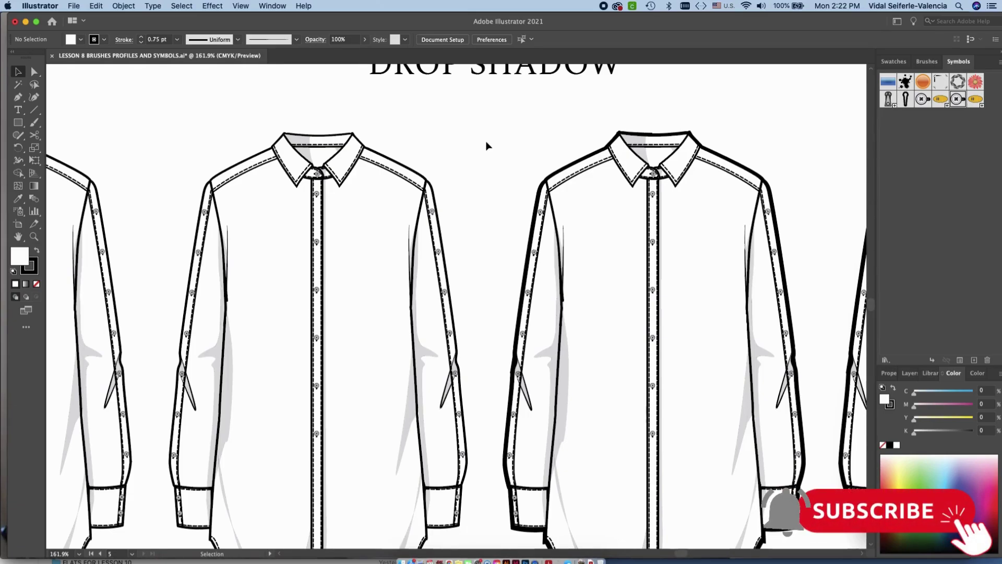
# Duplicate the back-view shirt and place the copy beside the original, beneath the third front view.
pyautogui.scroll(-3, 499, 258)
pyautogui.scroll(-6, 486, 212)
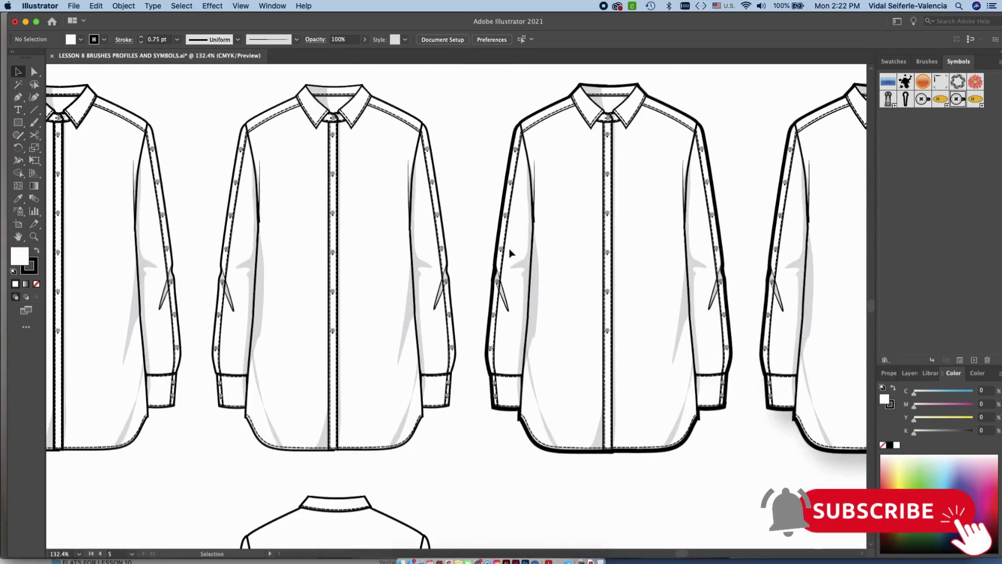
pyautogui.moveTo(543, 306); pyautogui.dragTo(496, 272)
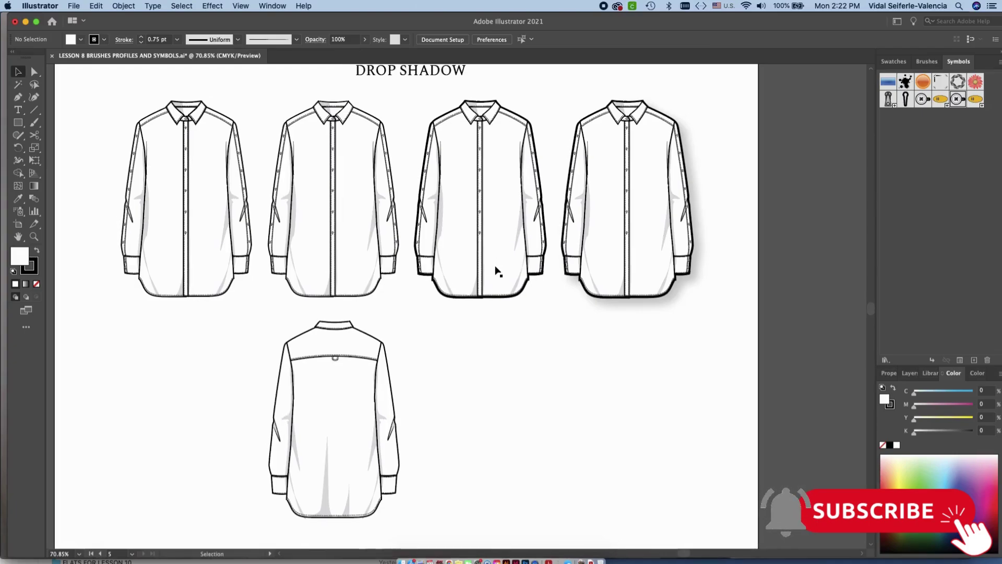
pyautogui.click(339, 392)
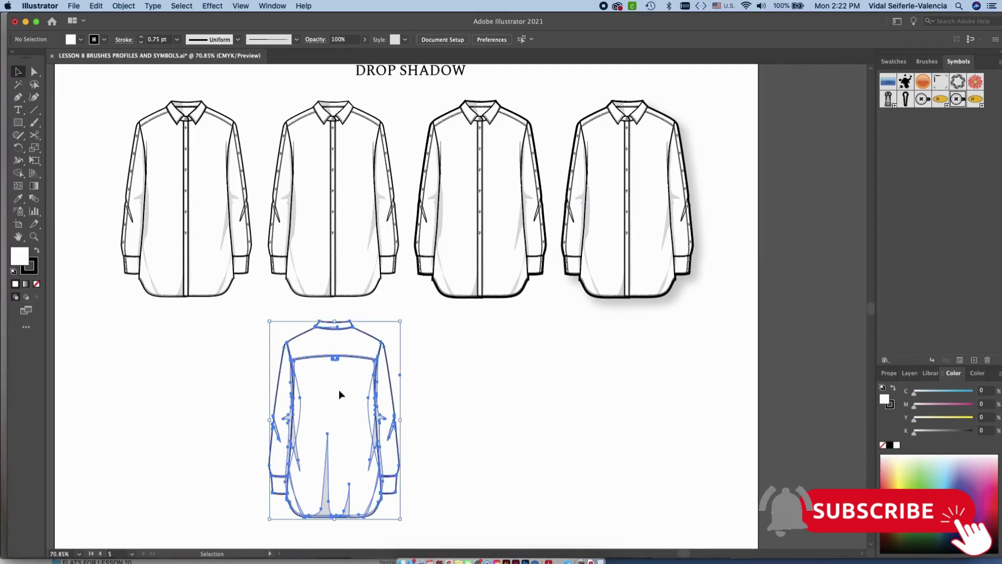
pyautogui.moveTo(342, 419); pyautogui.dragTo(501, 398)
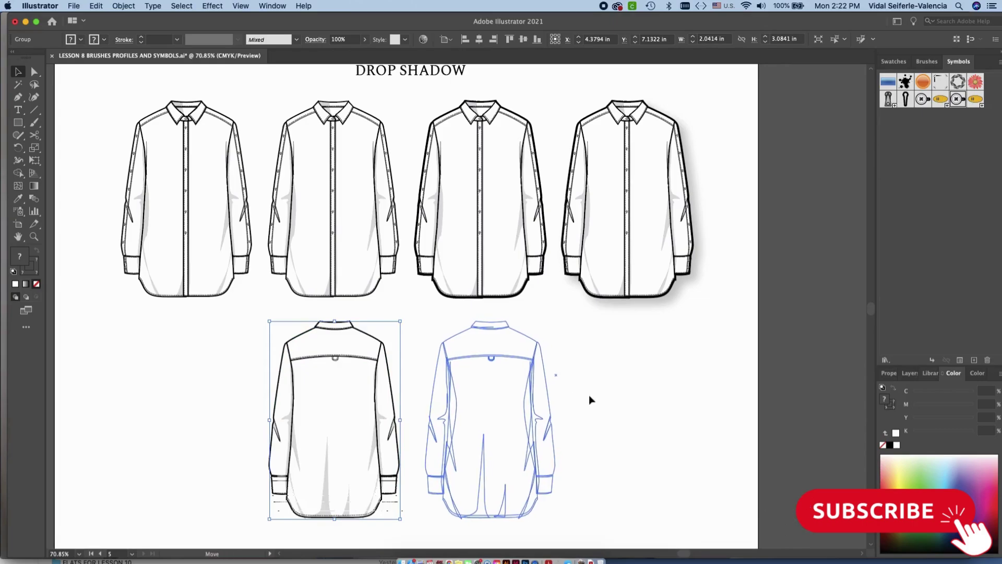
pyautogui.click(599, 393)
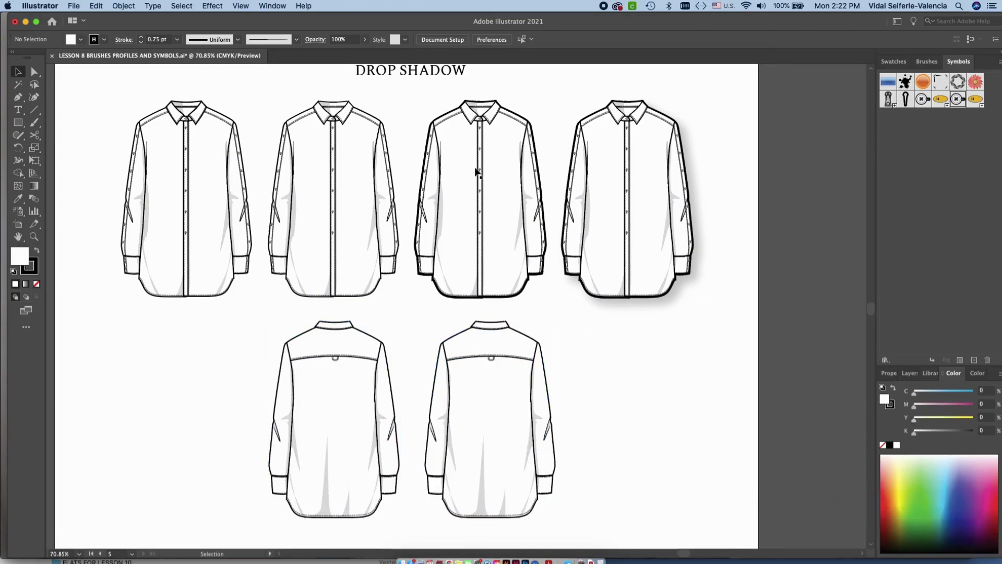
# Select the copied back-view shirt and place the Pathfinder options in the empty area beside it.
pyautogui.scroll(5, 476, 171)
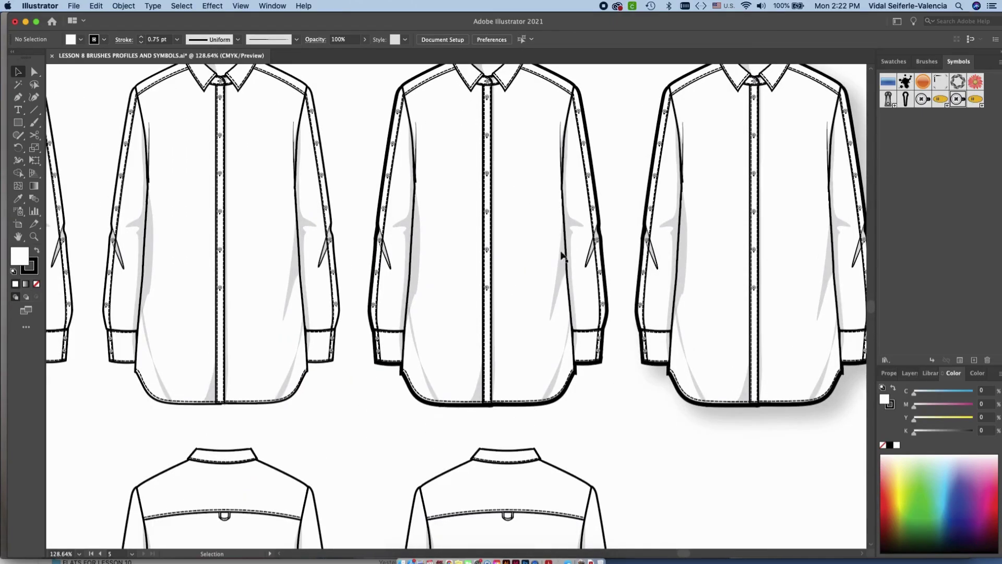
pyautogui.moveTo(541, 229); pyautogui.dragTo(531, 274)
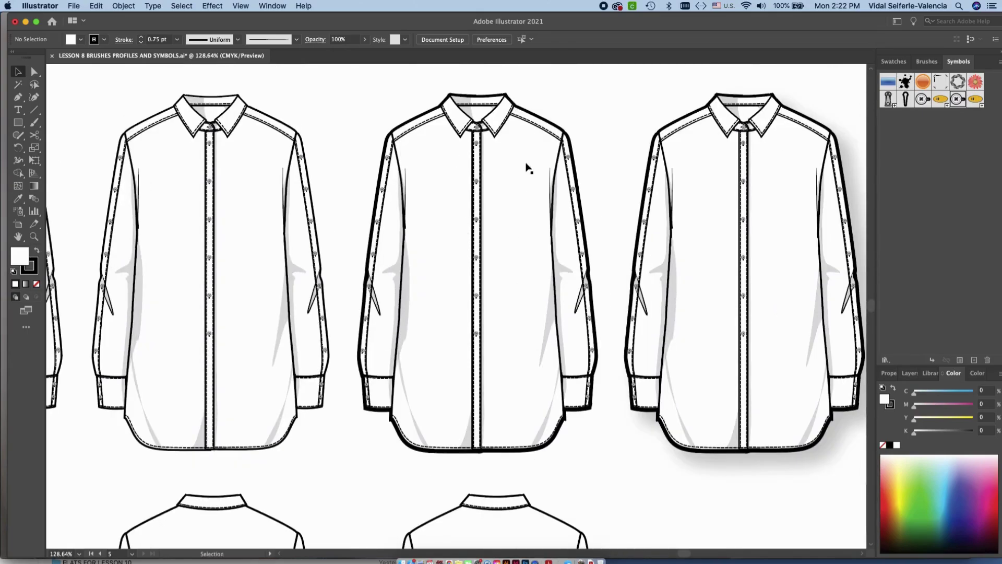
pyautogui.scroll(-10, 526, 167)
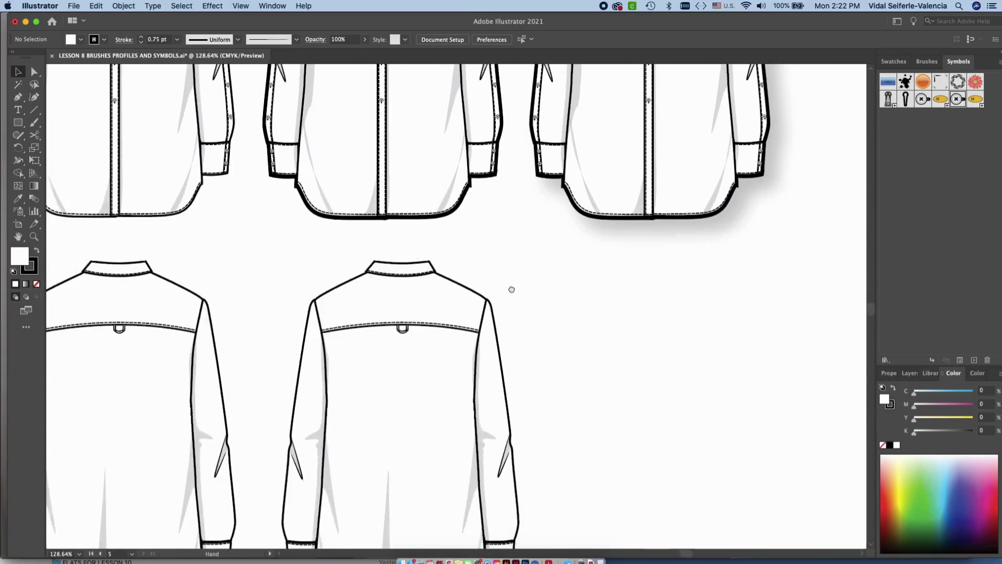
pyautogui.moveTo(524, 243); pyautogui.dragTo(524, 248)
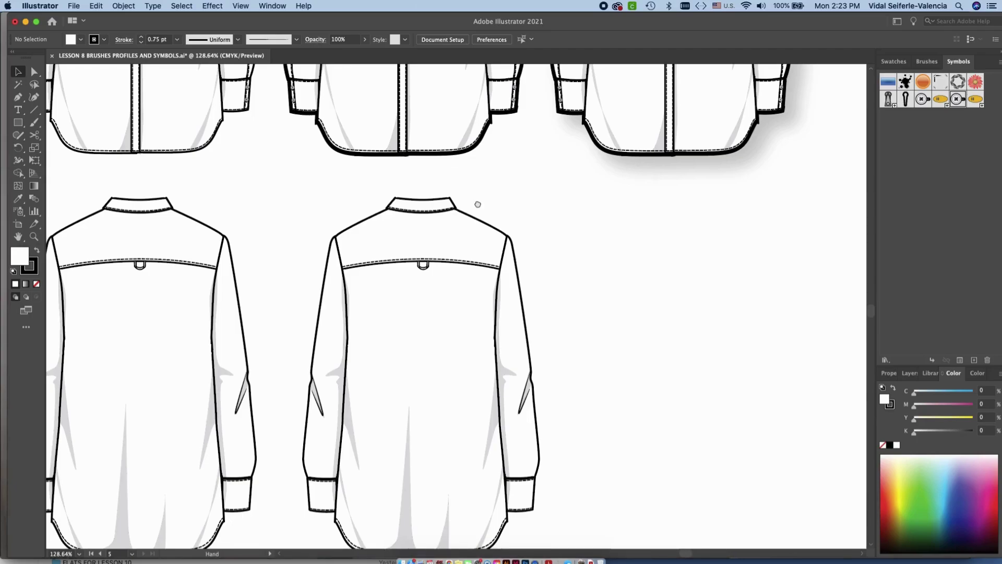
pyautogui.scroll(-1, 477, 204)
pyautogui.click(447, 212)
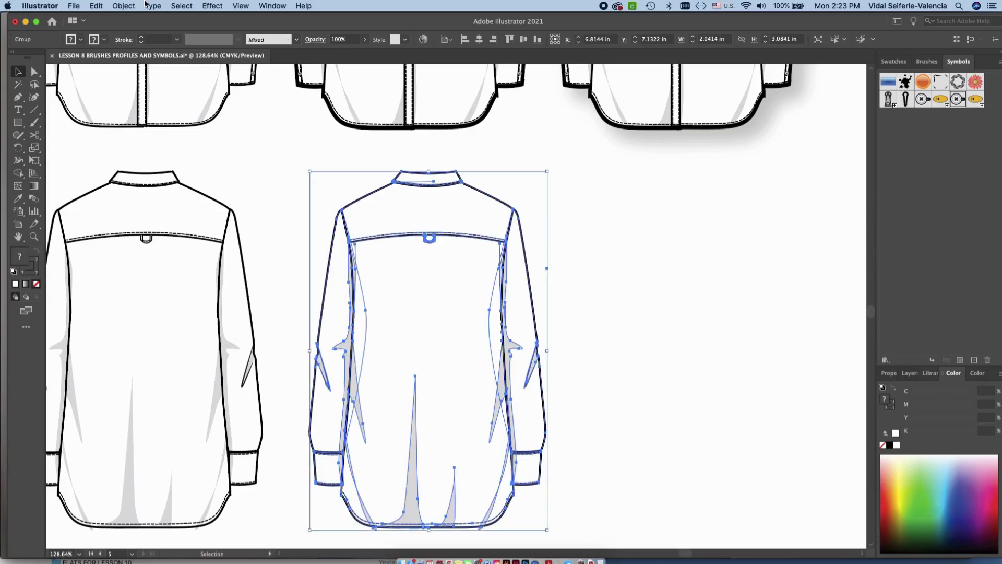
pyautogui.click(125, 6)
pyautogui.moveTo(241, 6)
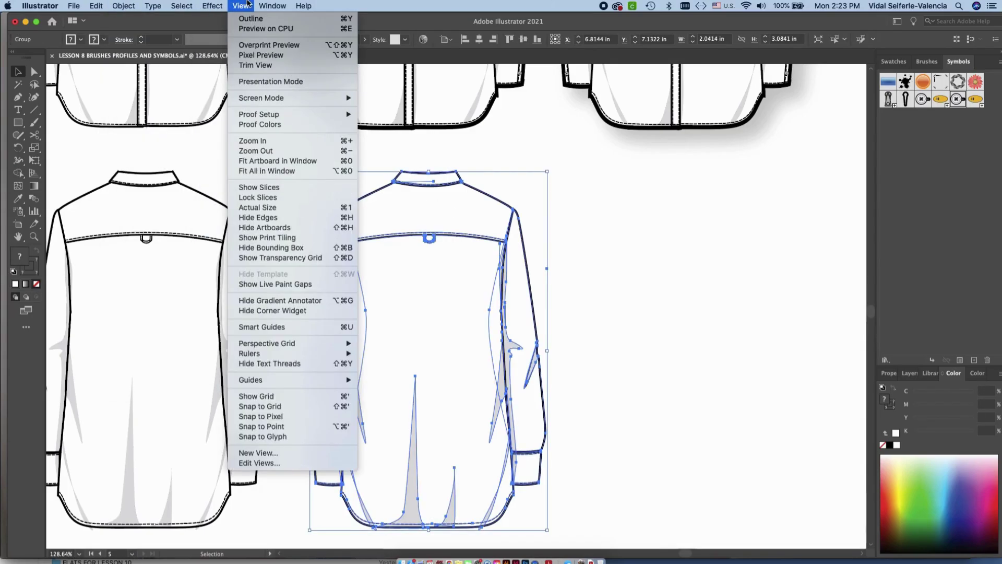
pyautogui.moveTo(285, 3)
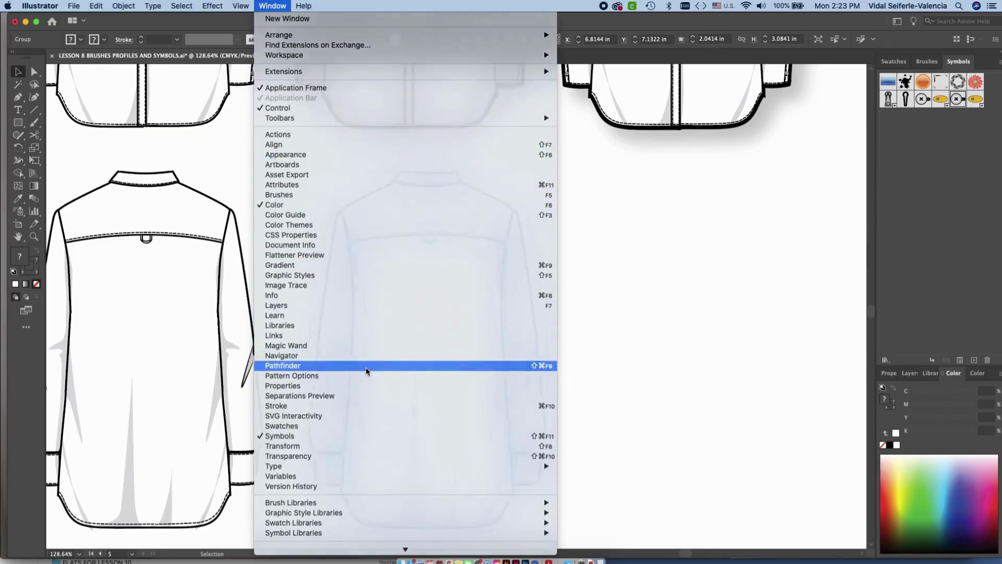
pyautogui.click(365, 369)
pyautogui.moveTo(480, 221); pyautogui.dragTo(730, 216)
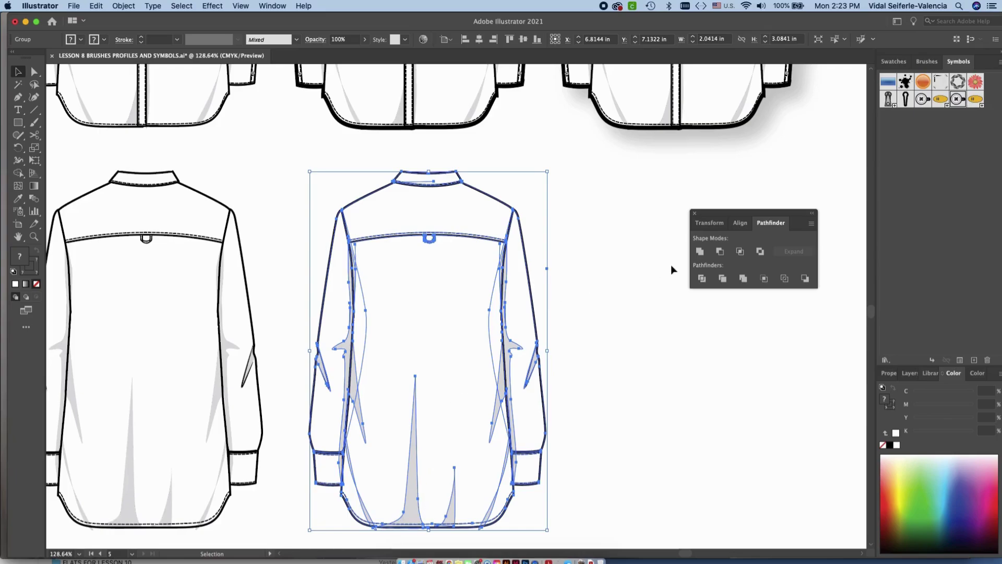
# Unite the copied back-view shirt into one silhouette and give it the default white fill and black stroke.
pyautogui.click(700, 253)
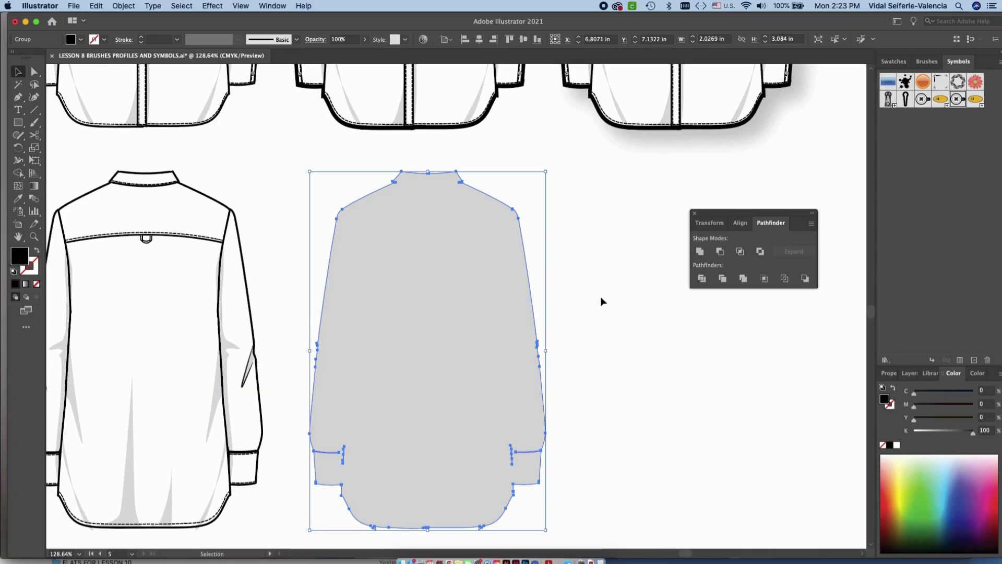
pyautogui.click(597, 327)
pyautogui.click(512, 326)
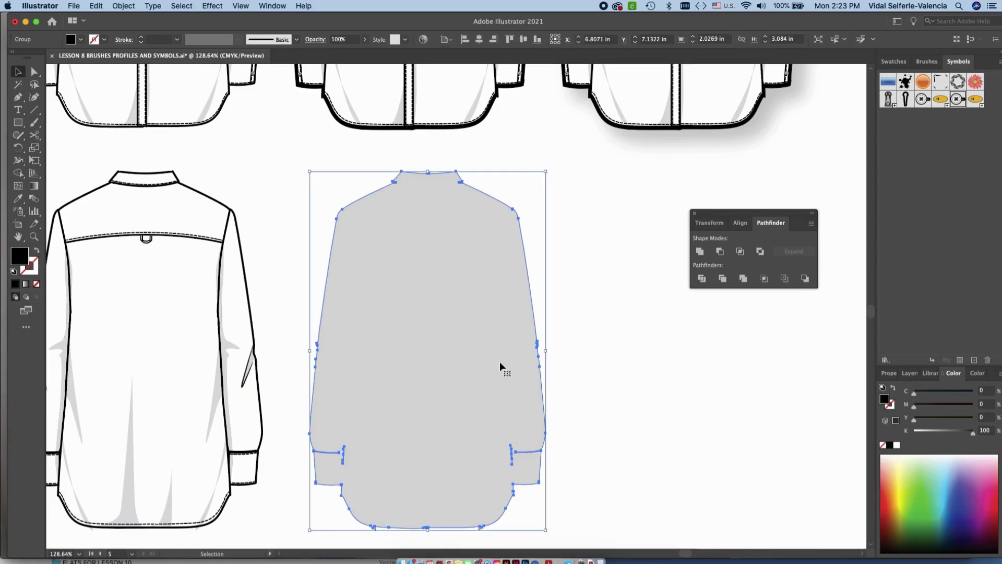
pyautogui.click(14, 271)
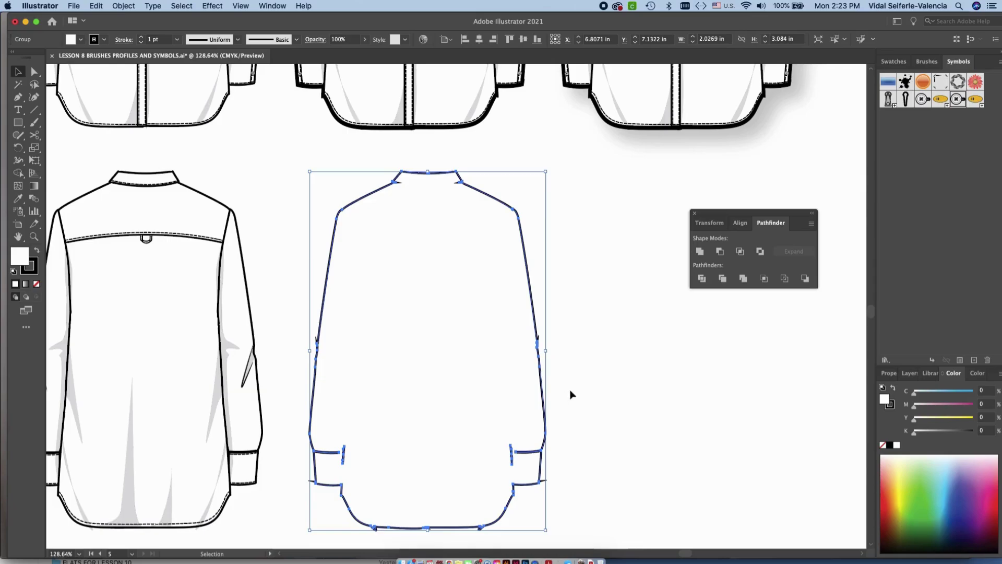
pyautogui.click(606, 318)
# Remove the stray anchor points forming the notch at the right hem curve of the united shirt outline.
pyautogui.scroll(-5, 571, 383)
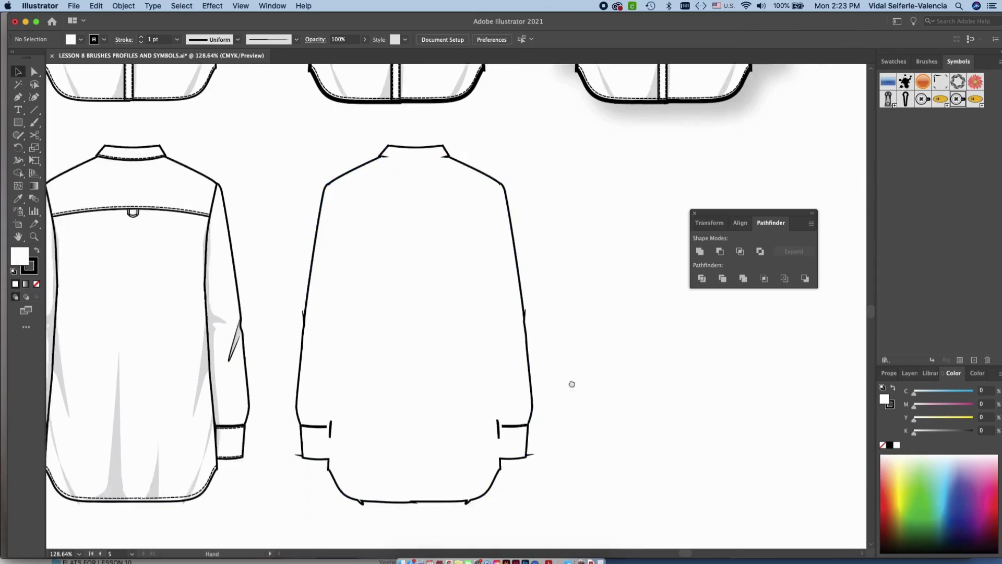
pyautogui.scroll(10, 445, 442)
pyautogui.scroll(-10, 416, 387)
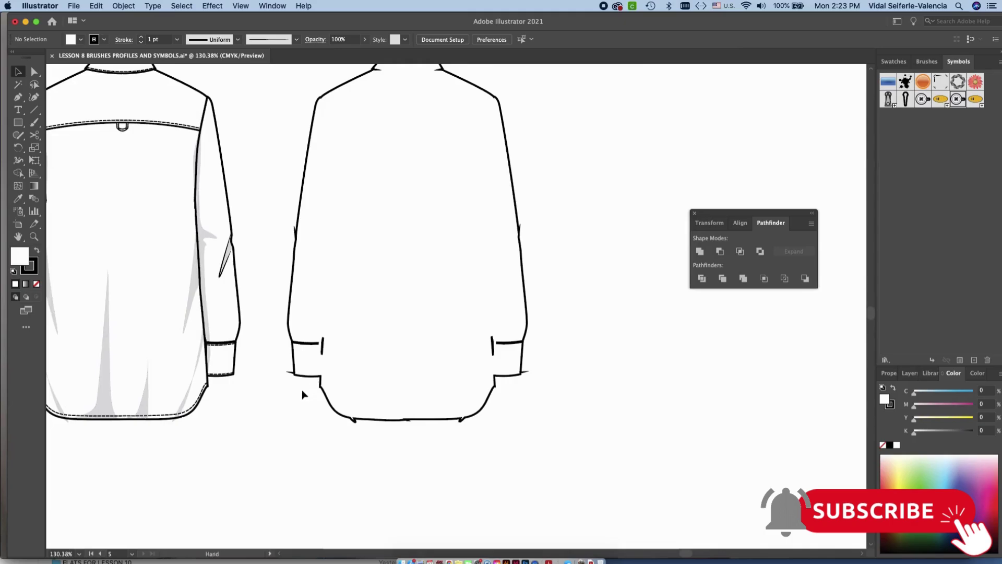
pyautogui.hscroll(-5, 301, 390)
pyautogui.scroll(1, 302, 389)
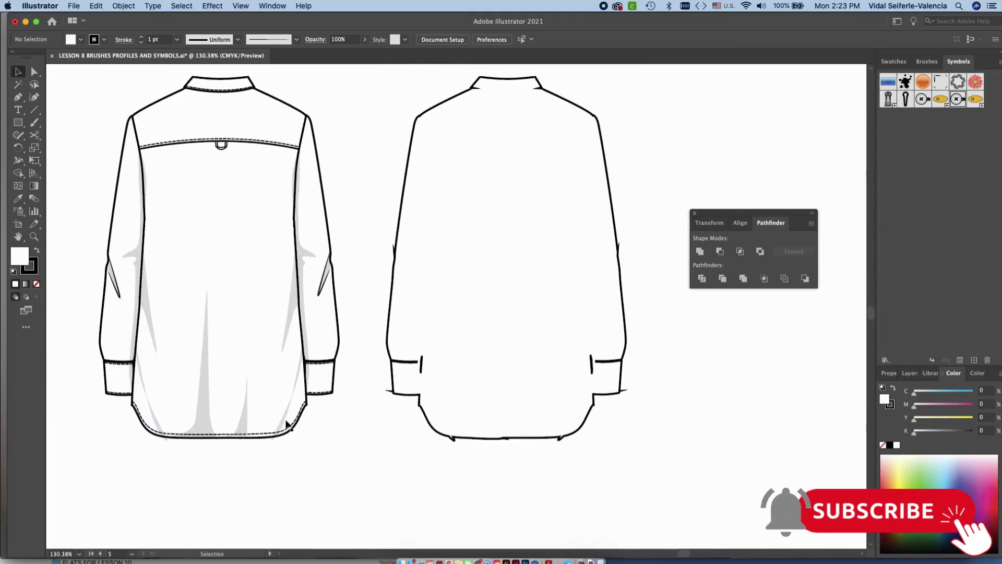
pyautogui.scroll(6, 478, 415)
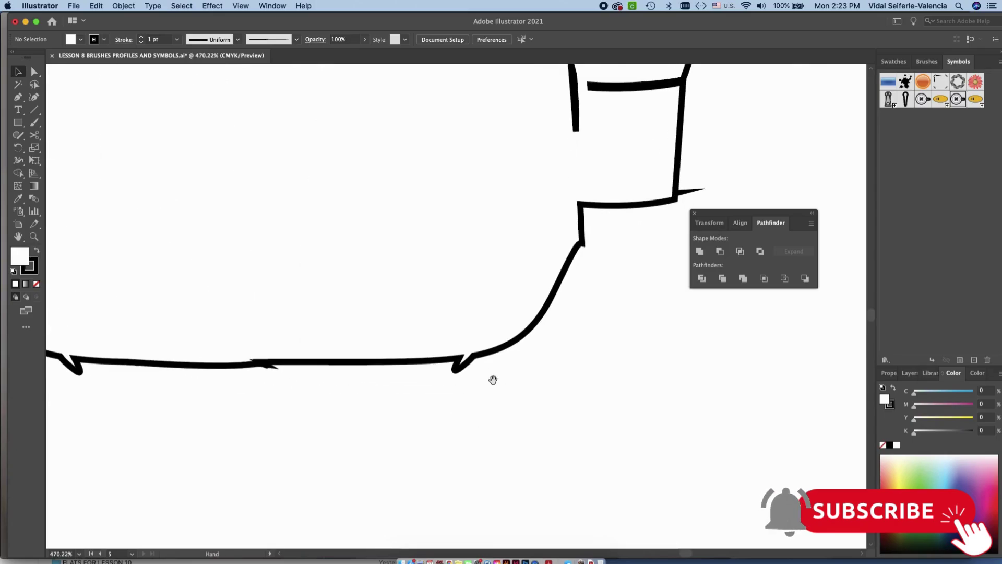
pyautogui.click(459, 372)
pyautogui.click(473, 317)
pyautogui.press('p')
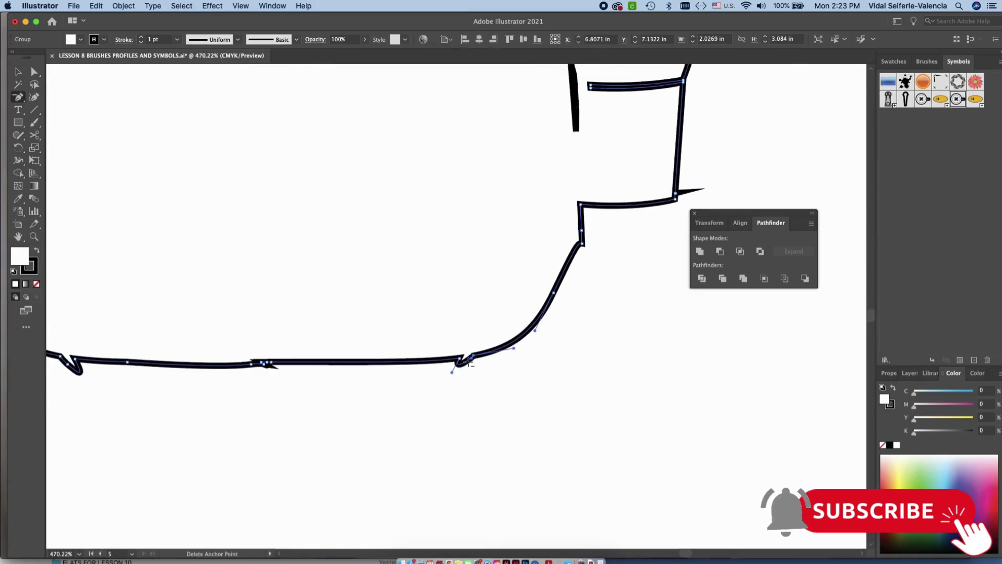
pyautogui.keyDown('super'); pyautogui.click(472, 357); pyautogui.keyUp('super')
pyautogui.click(473, 357)
pyautogui.press('Return')
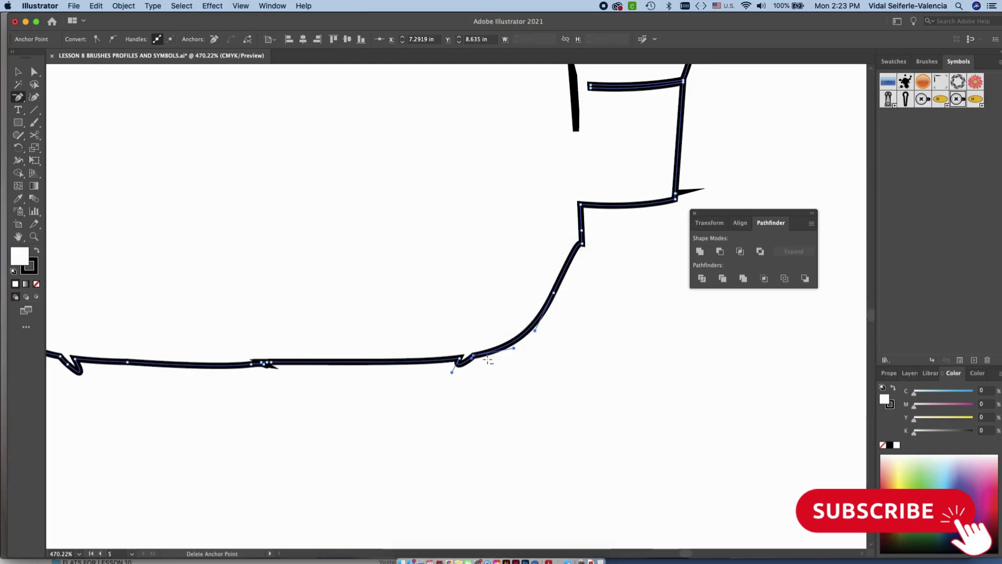
pyautogui.click(473, 357)
pyautogui.click(462, 359)
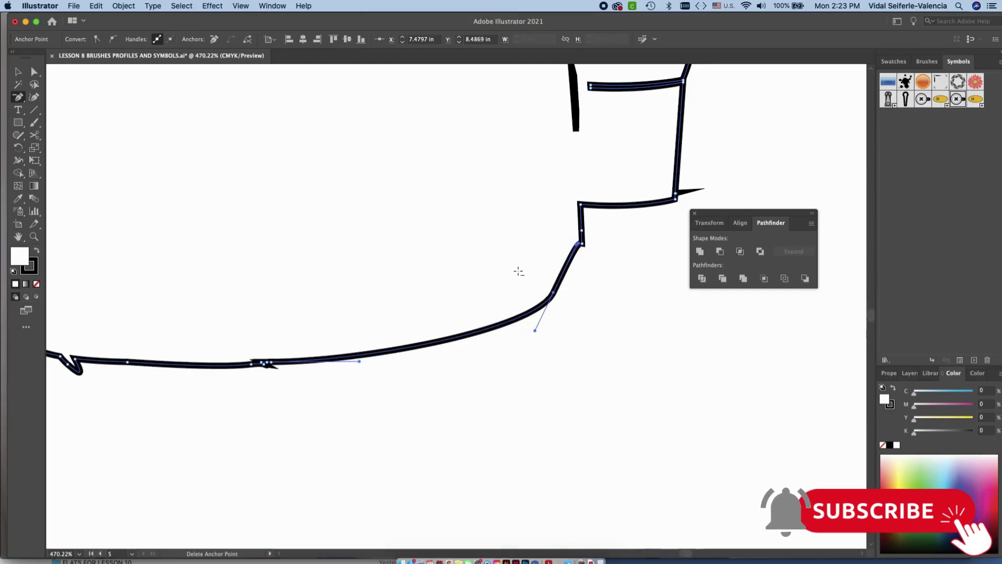
pyautogui.keyDown('super'); pyautogui.click(566, 264); pyautogui.keyUp('super')
# Undo the anchor point deletions, the default fill and stroke, and the unite on the copied shirt.
pyautogui.scroll(-6, 593, 264)
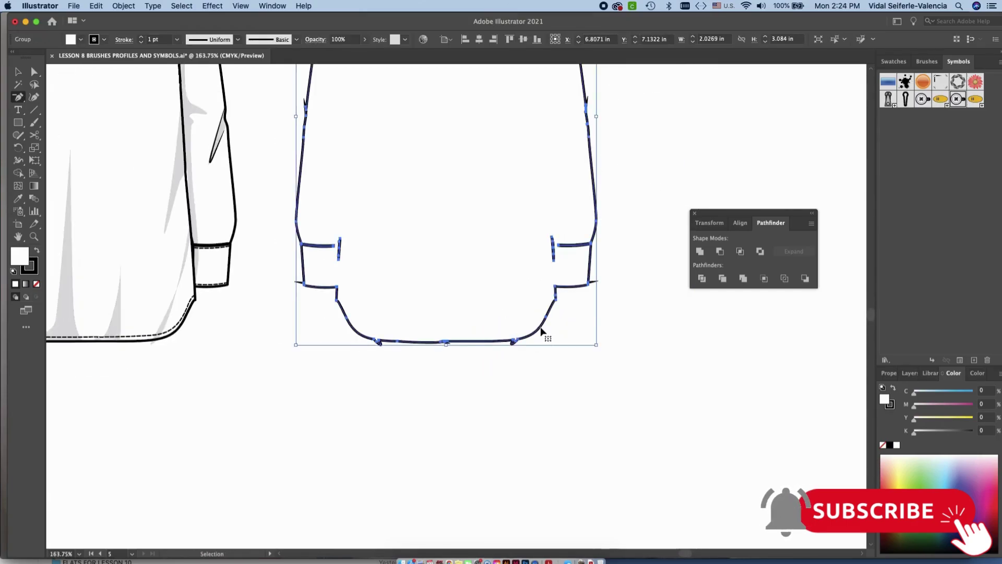
pyautogui.press('super+z')
pyautogui.press('super+z')
pyautogui.moveTo(574, 364); pyautogui.dragTo(561, 434)
pyautogui.press('v')
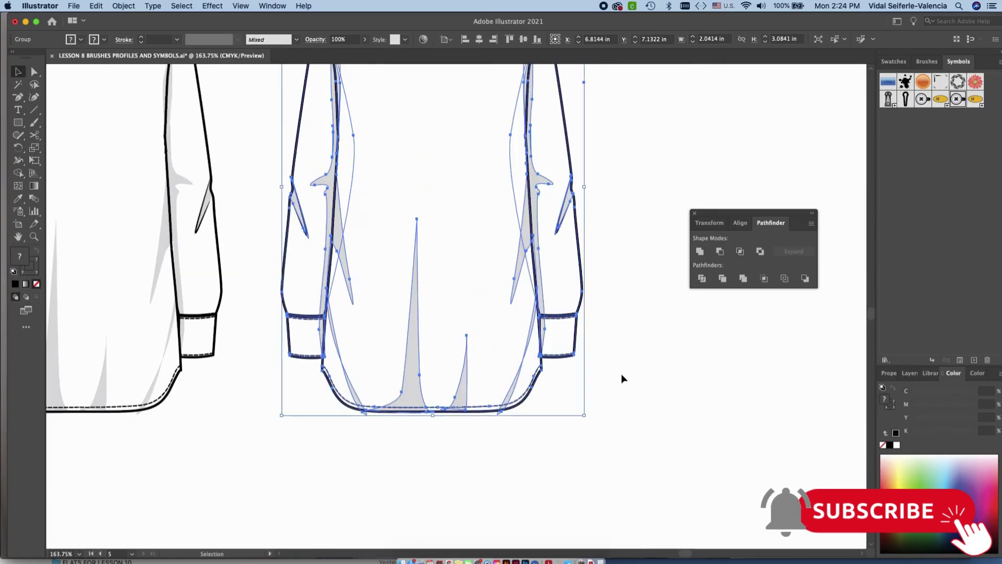
# Ungroup the copied back-view shirt and deselect its parts.
pyautogui.scroll(3, 612, 342)
pyautogui.click(124, 6)
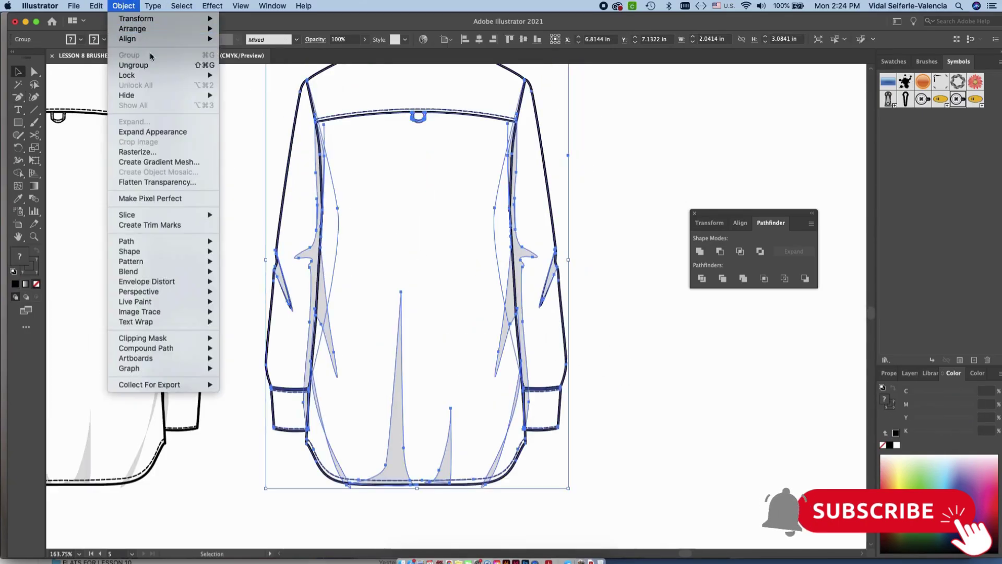
pyautogui.press('Escape')
pyautogui.click(635, 315)
# Try deleting the right sleeve from the copied back-view shirt, and undo the deletion.
pyautogui.click(531, 268)
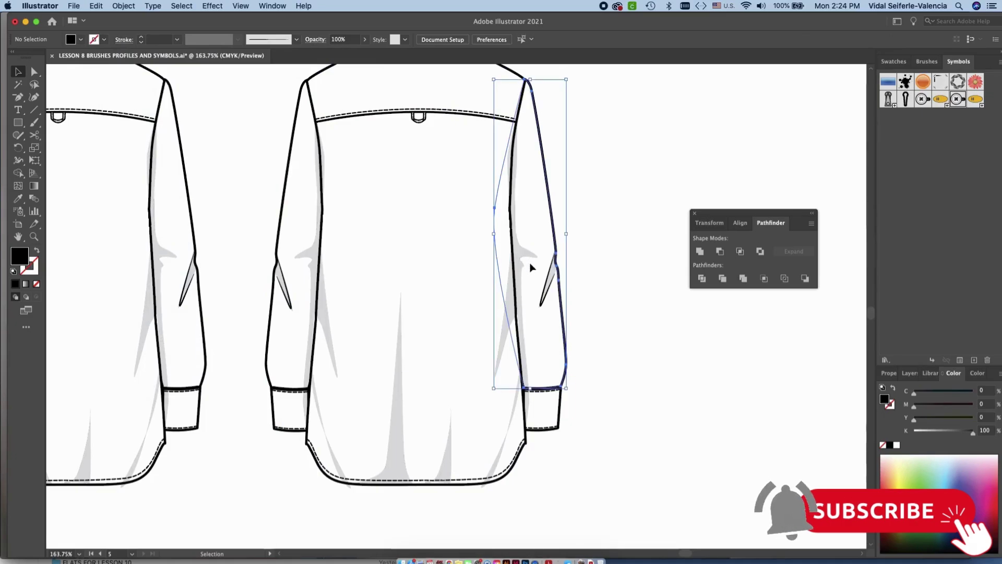
pyautogui.press('Delete')
pyautogui.press('super+z')
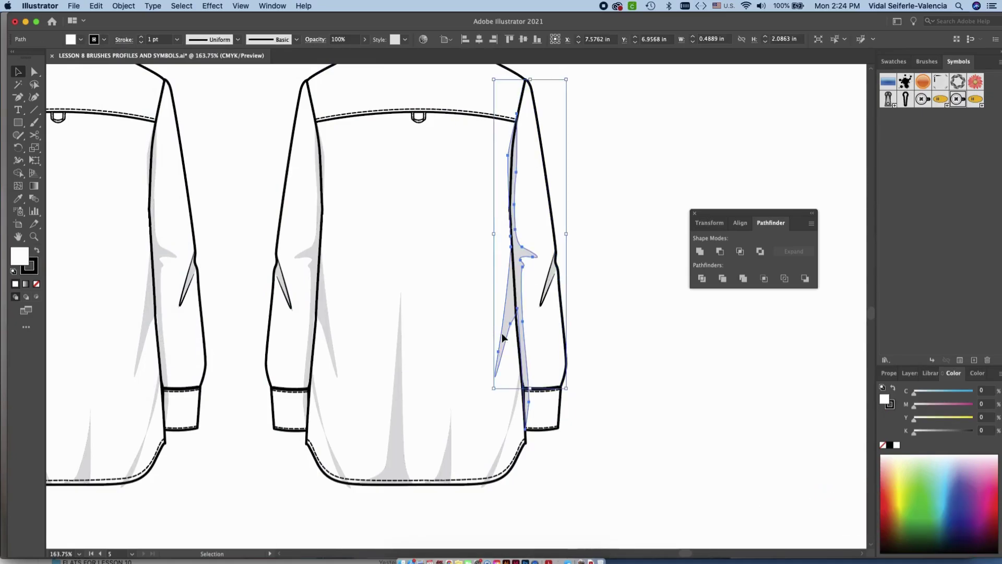
# Delete the grey fold shadows from the body and hem of the copied back-view shirt.
pyautogui.click(457, 356)
pyautogui.click(401, 429)
pyautogui.press('Delete')
pyautogui.click(324, 307)
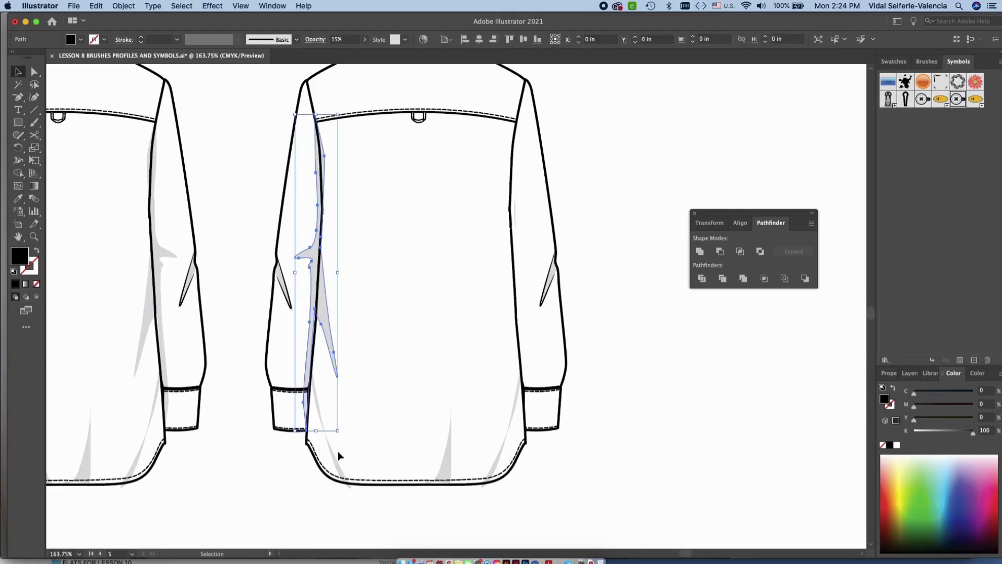
pyautogui.press('Delete')
pyautogui.click(339, 474)
pyautogui.press('Delete')
pyautogui.click(497, 468)
pyautogui.press('Delete')
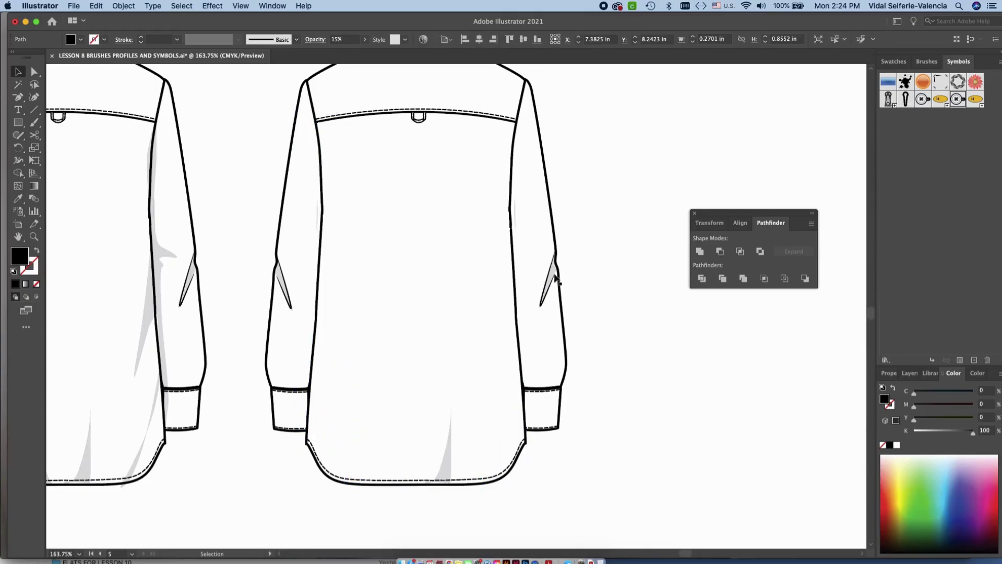
pyautogui.click(447, 465)
pyautogui.press('Delete')
# Unite all remaining parts of the copied back-view shirt into one shape with the default white fill and black stroke.
pyautogui.scroll(-2, 541, 284)
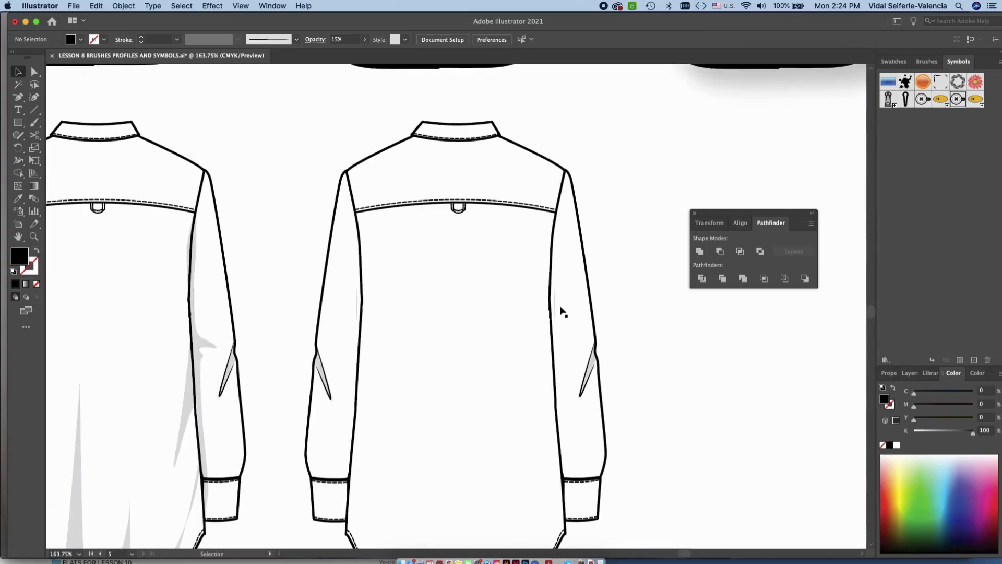
pyautogui.scroll(-3, 609, 320)
pyautogui.moveTo(606, 449); pyautogui.dragTo(401, 188)
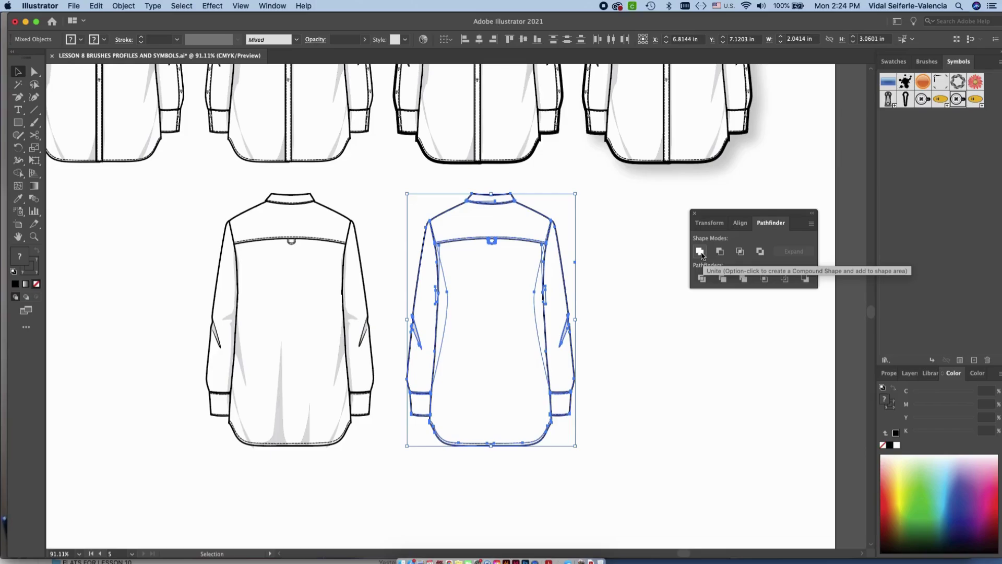
pyautogui.click(700, 252)
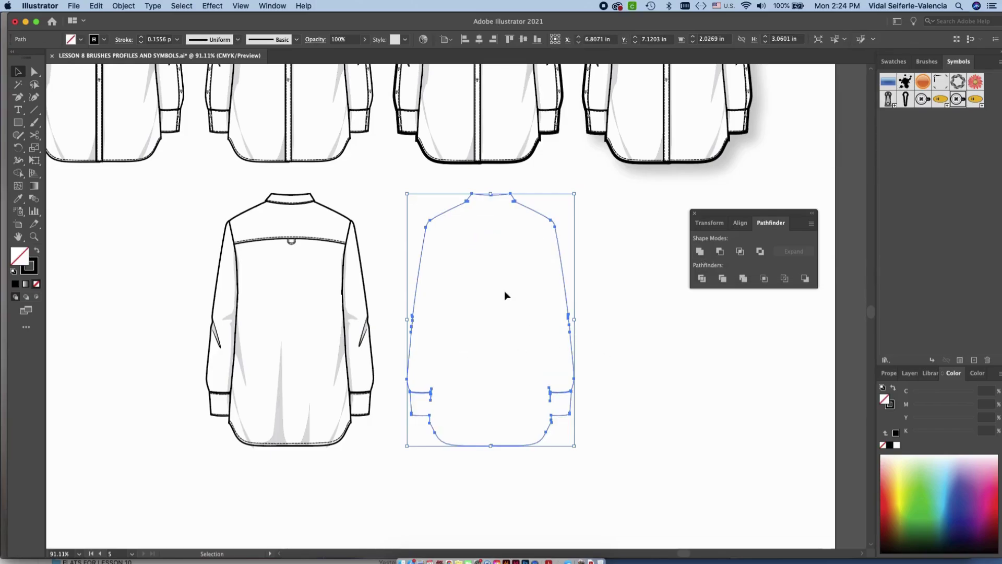
pyautogui.click(14, 271)
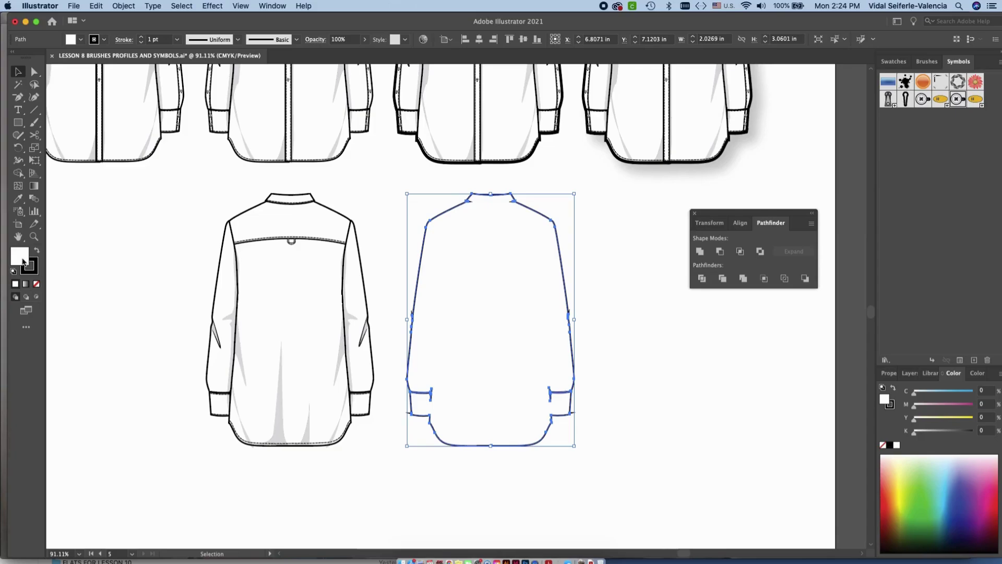
# Delete the stray anchor points causing spikes at the outer lower corners of both cuffs on the united silhouette.
pyautogui.moveTo(621, 370); pyautogui.dragTo(610, 296)
pyautogui.scroll(10, 578, 330)
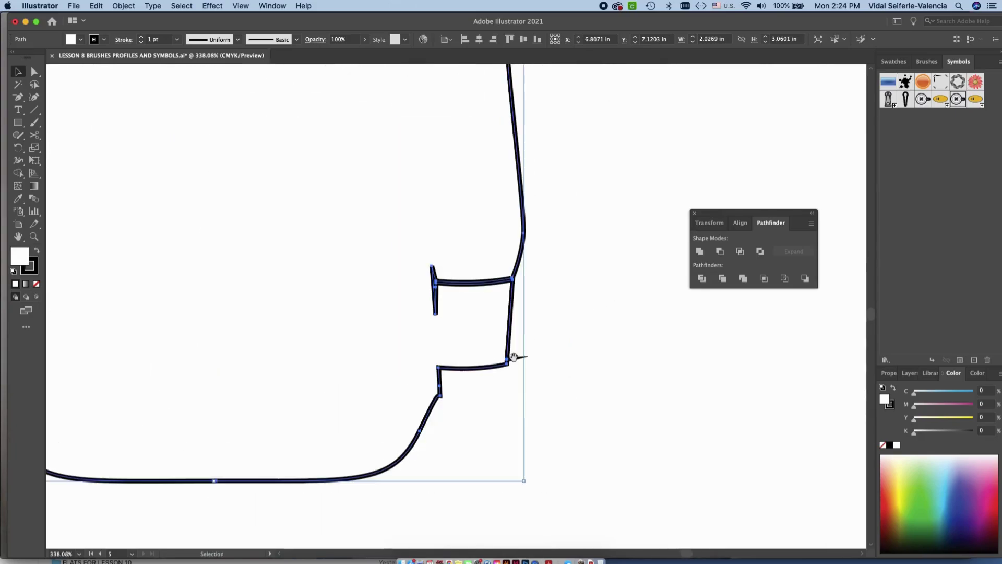
pyautogui.hscroll(-7, 679, 327)
pyautogui.scroll(-2, 679, 328)
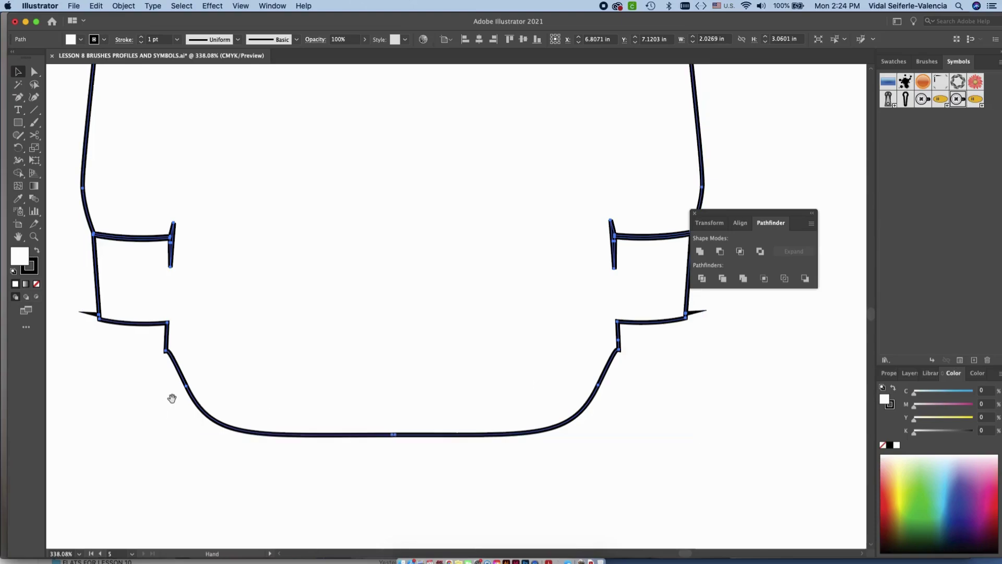
pyautogui.scroll(7, 172, 398)
pyautogui.click(20, 97)
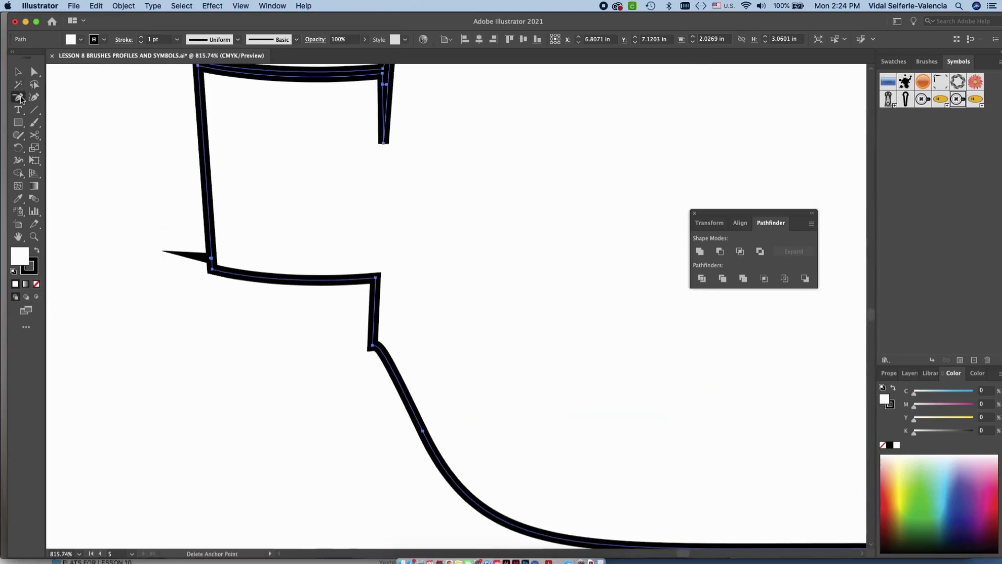
pyautogui.click(211, 260)
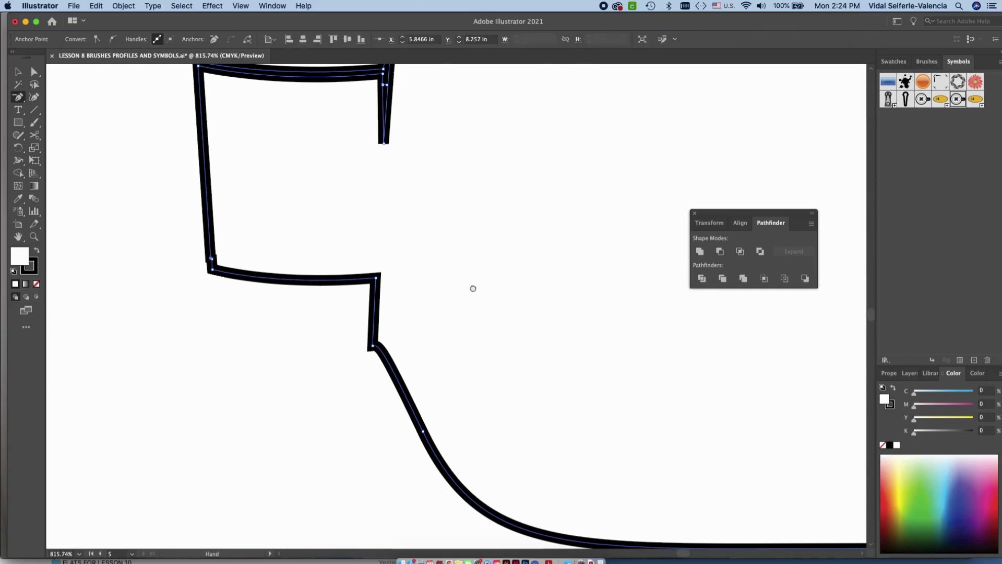
pyautogui.hscroll(15, 472, 287)
pyautogui.hscroll(10, 267, 269)
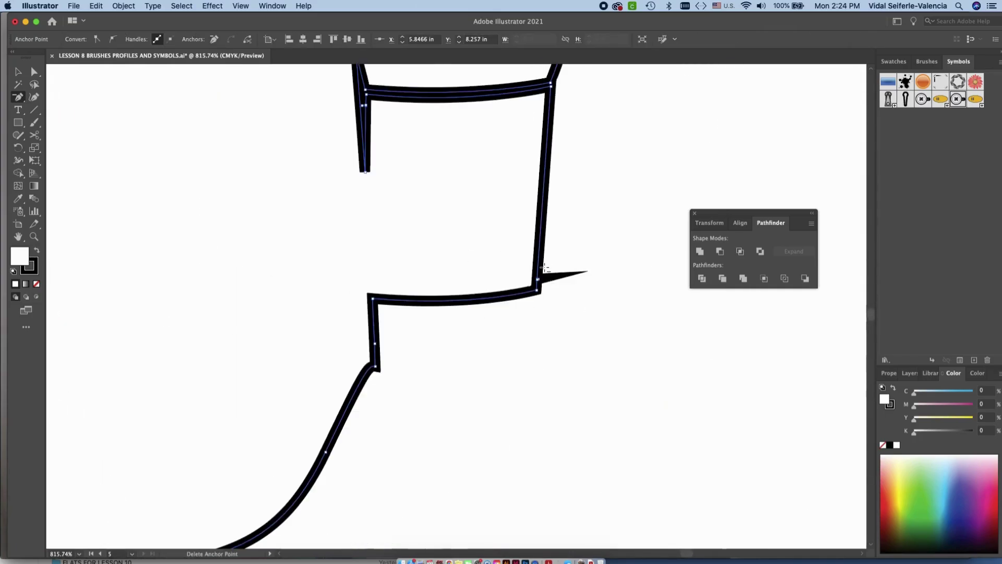
pyautogui.click(540, 280)
pyautogui.scroll(-10, 544, 272)
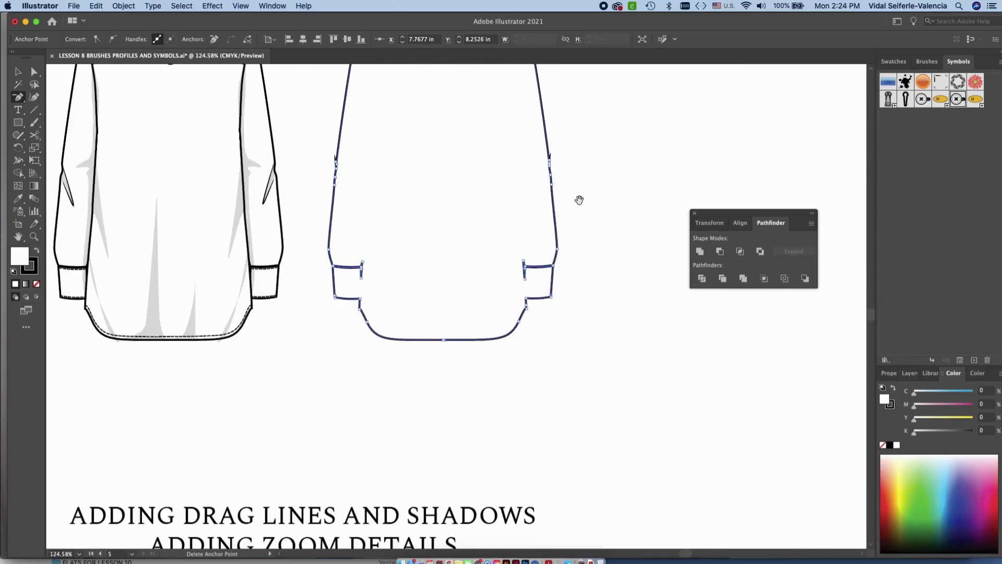
# Delete the stray anchor points causing spikes at both elbows of the united silhouette.
pyautogui.scroll(3, 580, 200)
pyautogui.scroll(8, 587, 241)
pyautogui.click(572, 247)
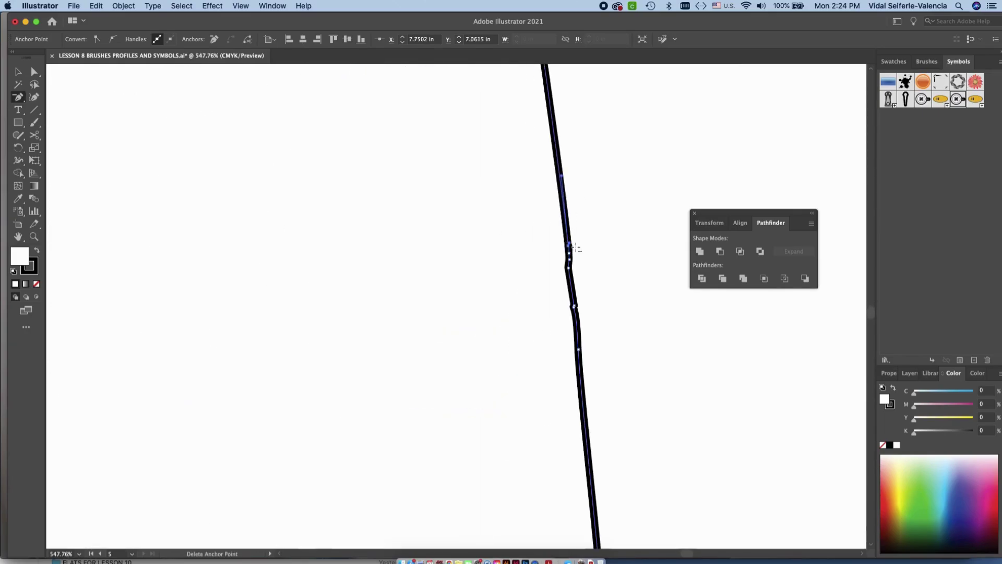
pyautogui.hscroll(-15, 275, 293)
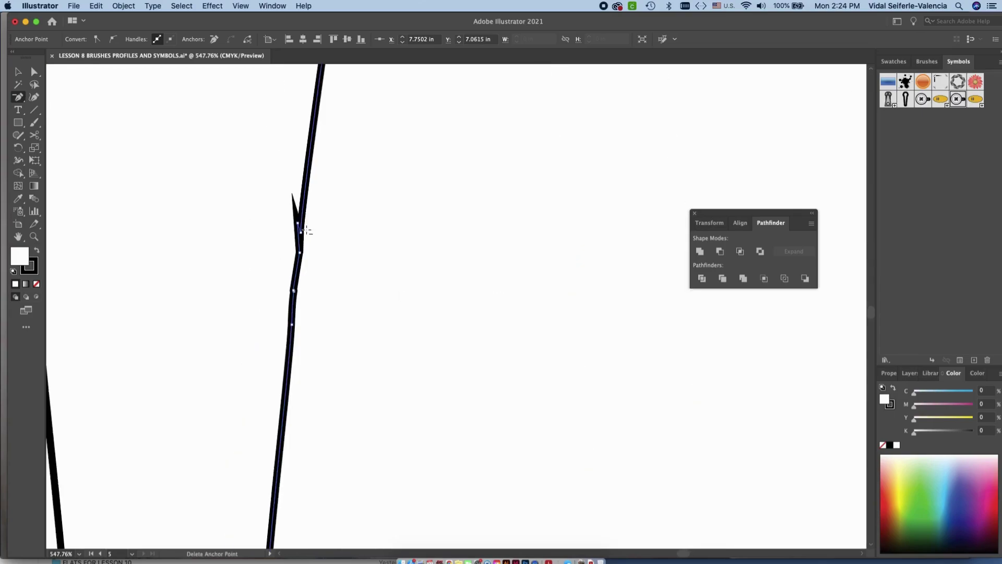
pyautogui.click(303, 229)
pyautogui.press('Return')
pyautogui.scroll(-10, 312, 228)
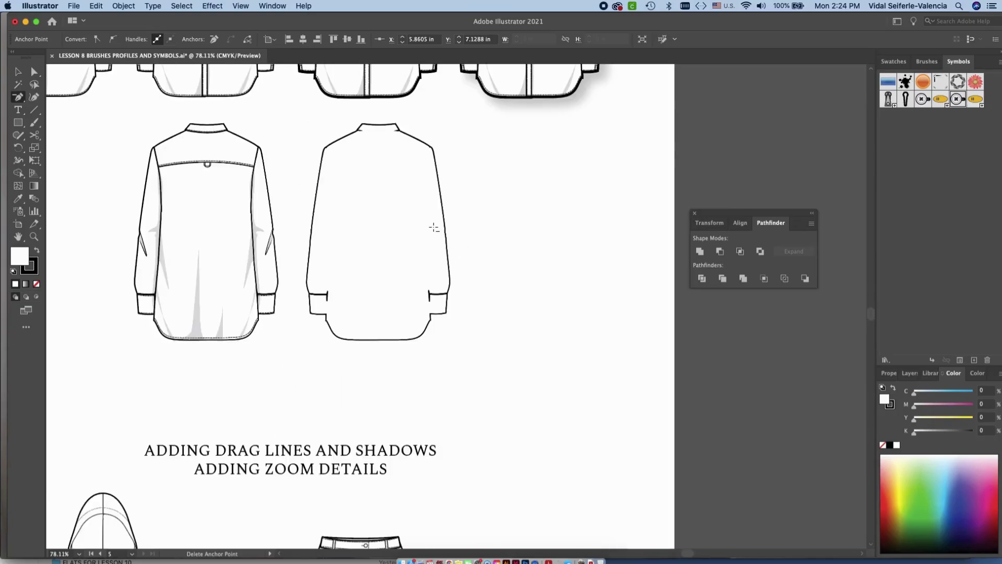
pyautogui.scroll(-3, 433, 227)
pyautogui.click(438, 235)
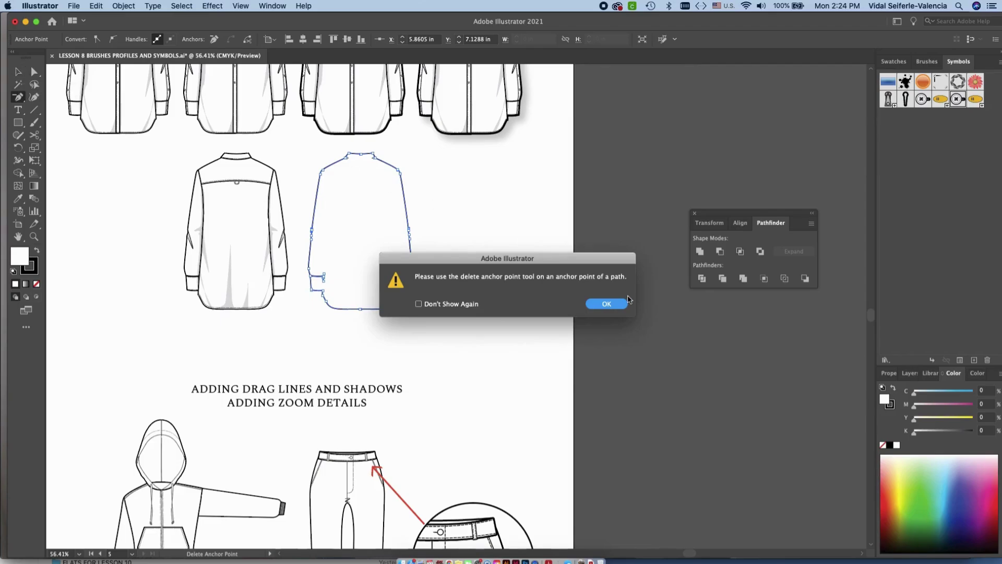
pyautogui.click(606, 302)
pyautogui.scroll(4, 477, 258)
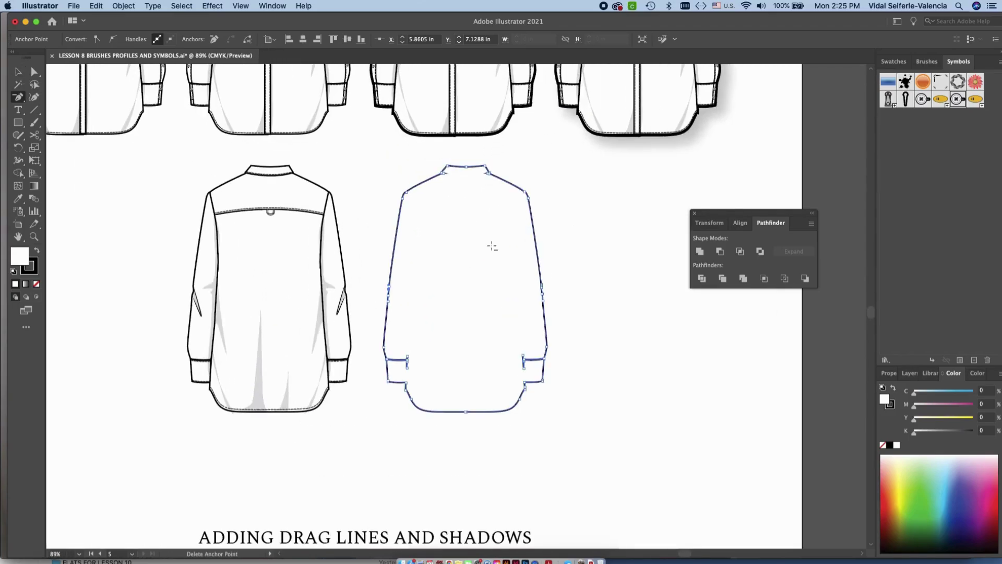
# Set the stroke weight of the united back-view silhouette to 2 pt.
pyautogui.click(18, 73)
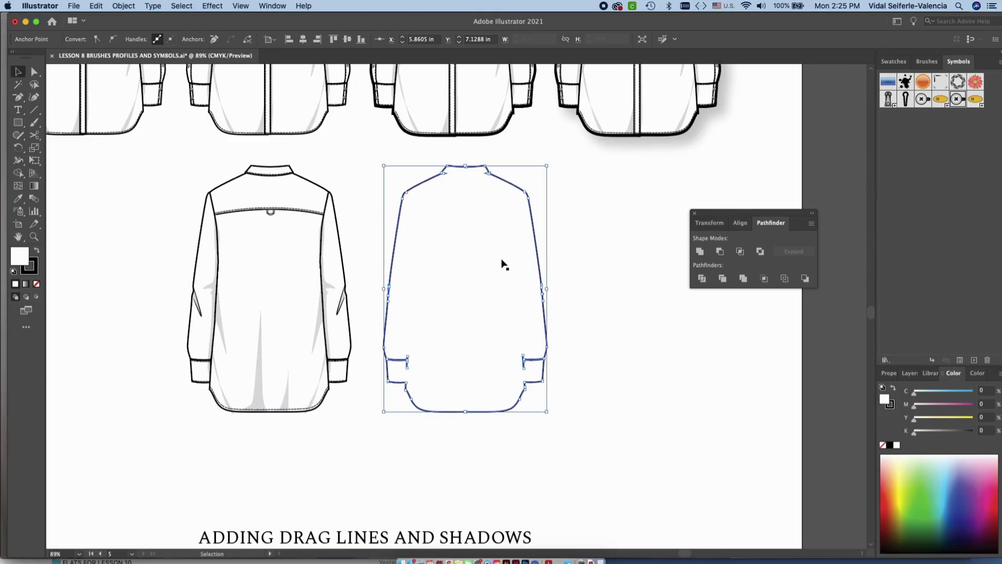
pyautogui.click(563, 256)
pyautogui.click(537, 257)
pyautogui.click(179, 43)
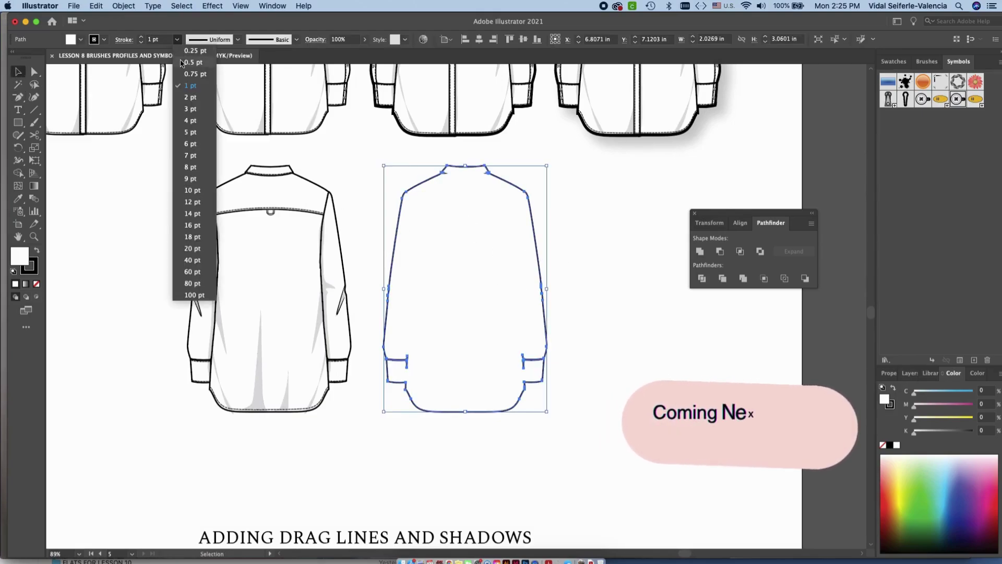
pyautogui.click(194, 106)
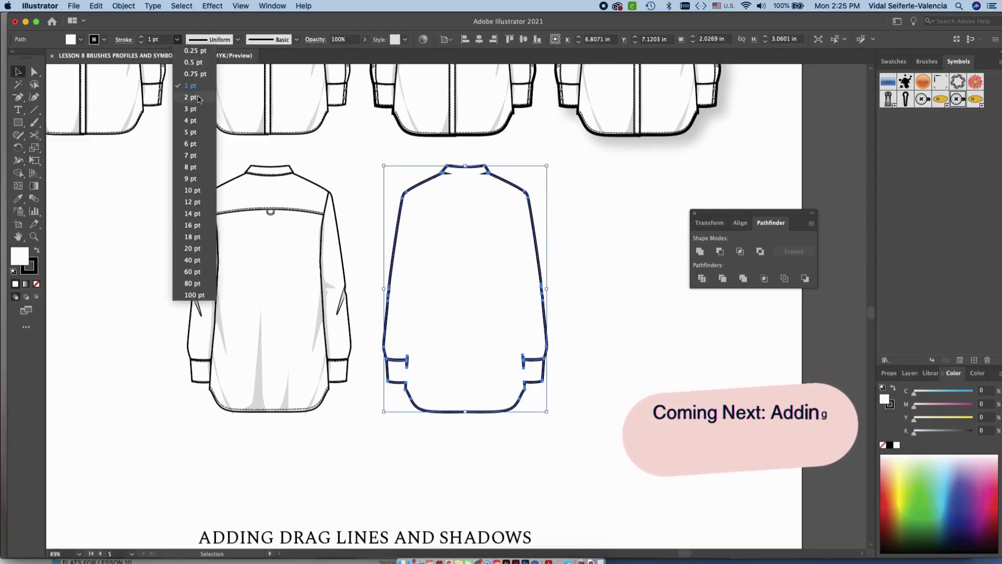
pyautogui.click(628, 358)
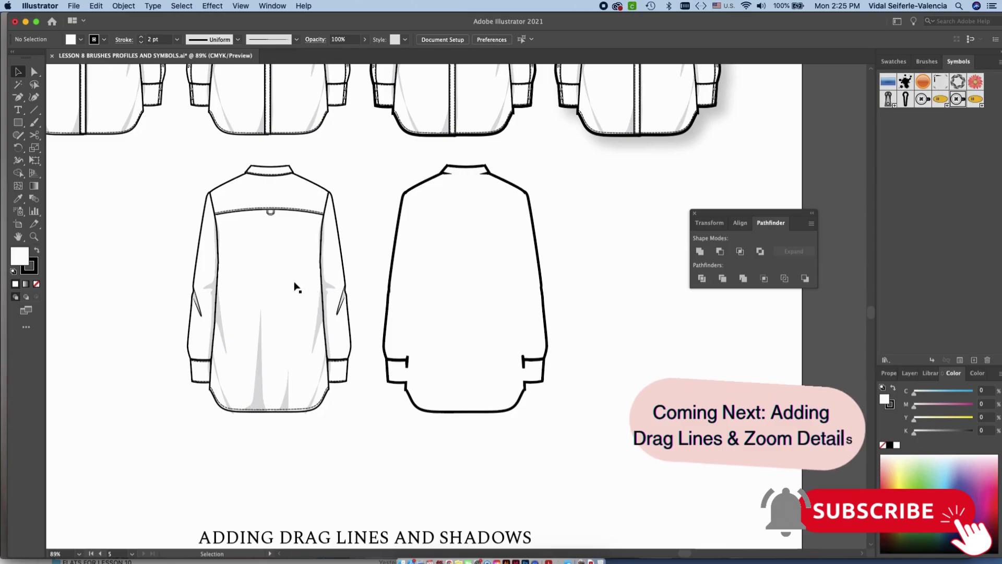
# Place a copy of the detailed back-view shirt over the heavy silhouette and bring it to the front.
pyautogui.click(449, 274)
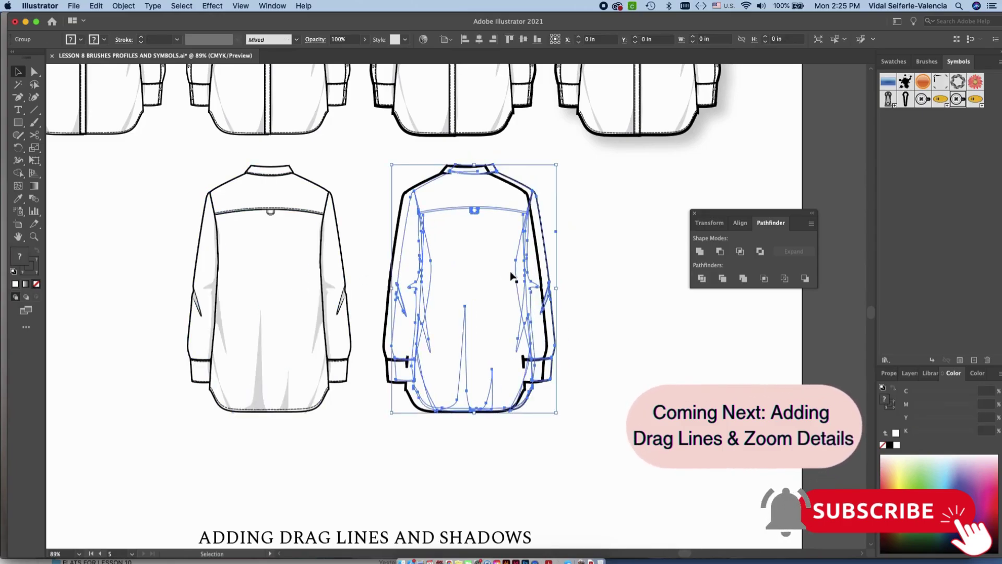
pyautogui.rightClick(511, 275)
pyautogui.moveTo(599, 403)
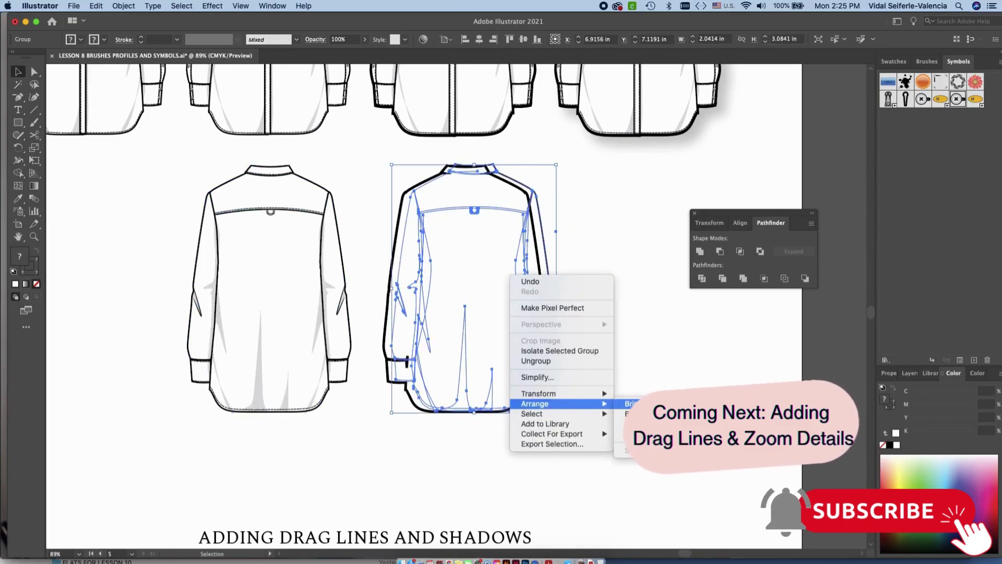
pyautogui.click(634, 404)
pyautogui.moveTo(502, 215); pyautogui.dragTo(503, 212)
pyautogui.click(572, 386)
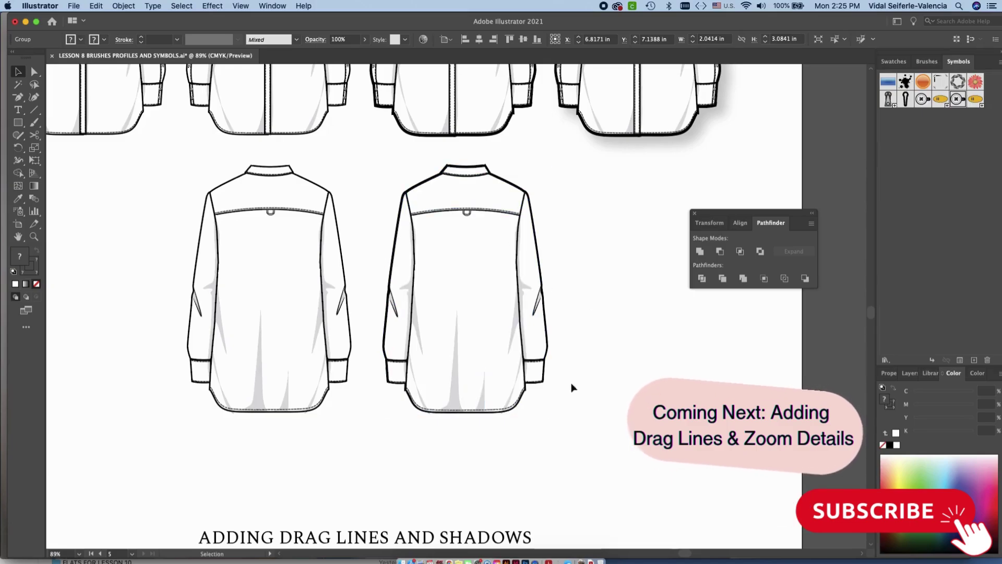
# Align the detailed shirt copy and the heavy silhouette by their horizontal and vertical centers.
pyautogui.click(409, 202)
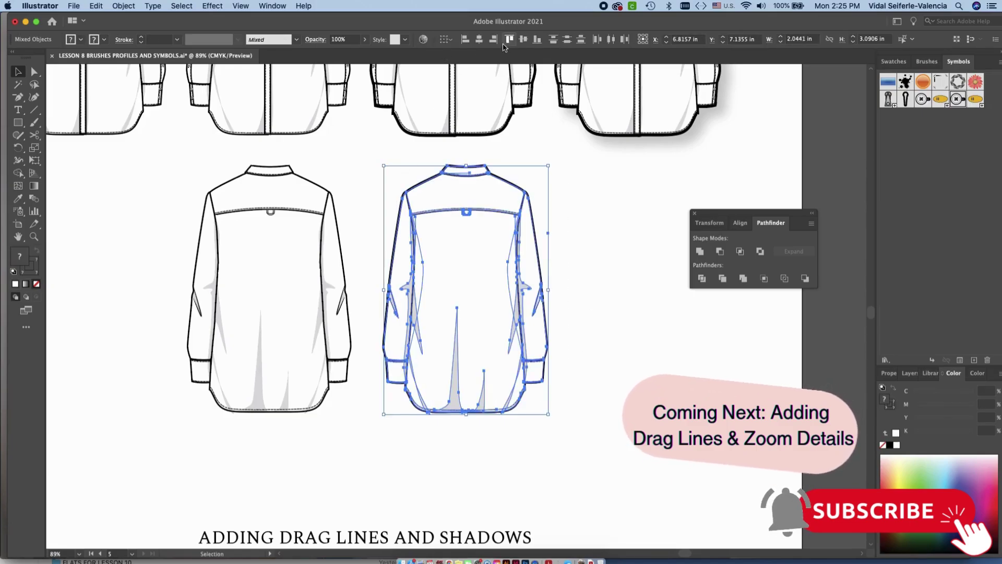
pyautogui.click(480, 40)
pyautogui.click(523, 39)
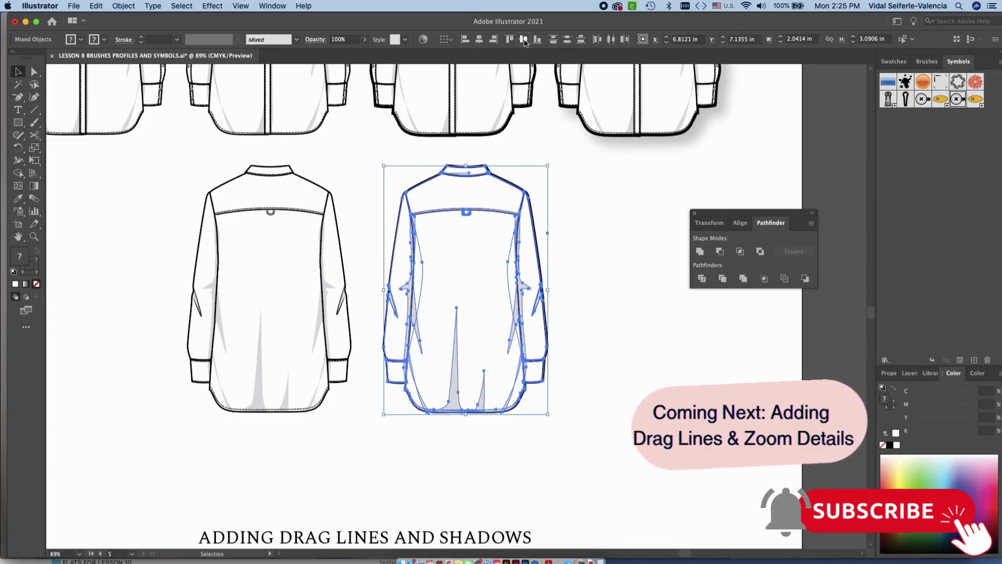
pyautogui.click(599, 251)
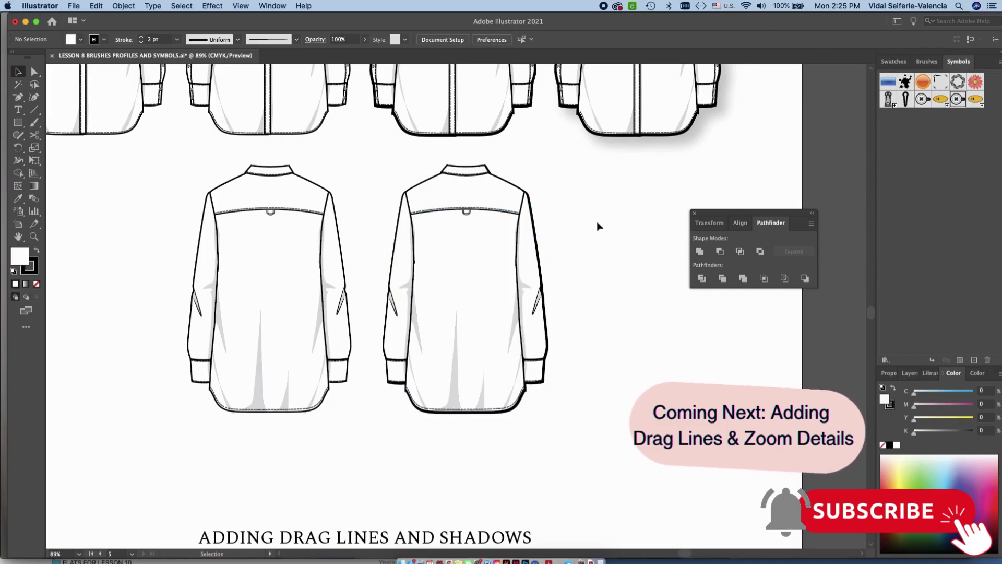
# Fine-tune the position of the detailed shirt copy so it sits evenly inside the heavy outline.
pyautogui.scroll(3, 578, 249)
pyautogui.click(464, 245)
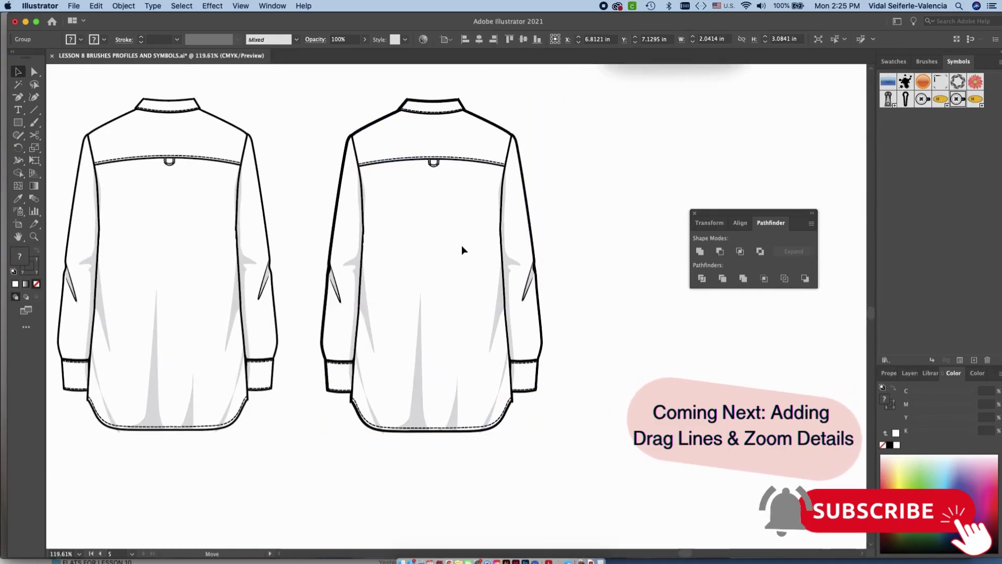
pyautogui.click(539, 244)
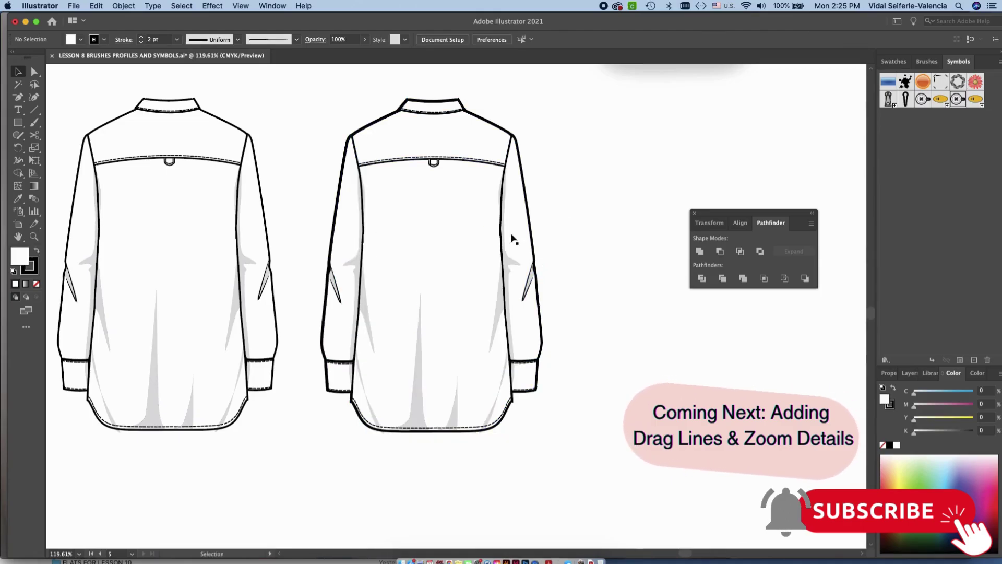
pyautogui.moveTo(621, 175); pyautogui.dragTo(597, 222)
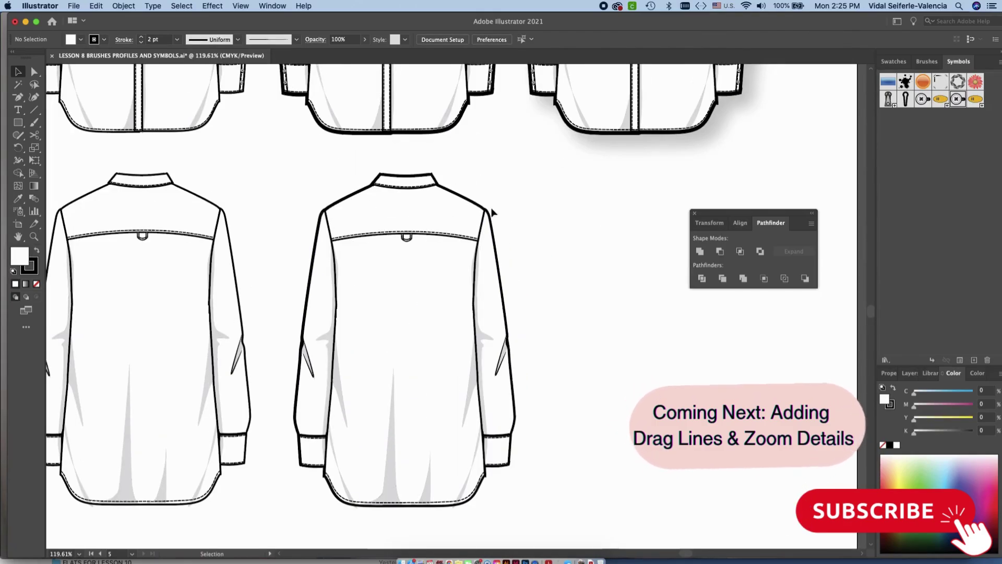
pyautogui.scroll(-3, 532, 209)
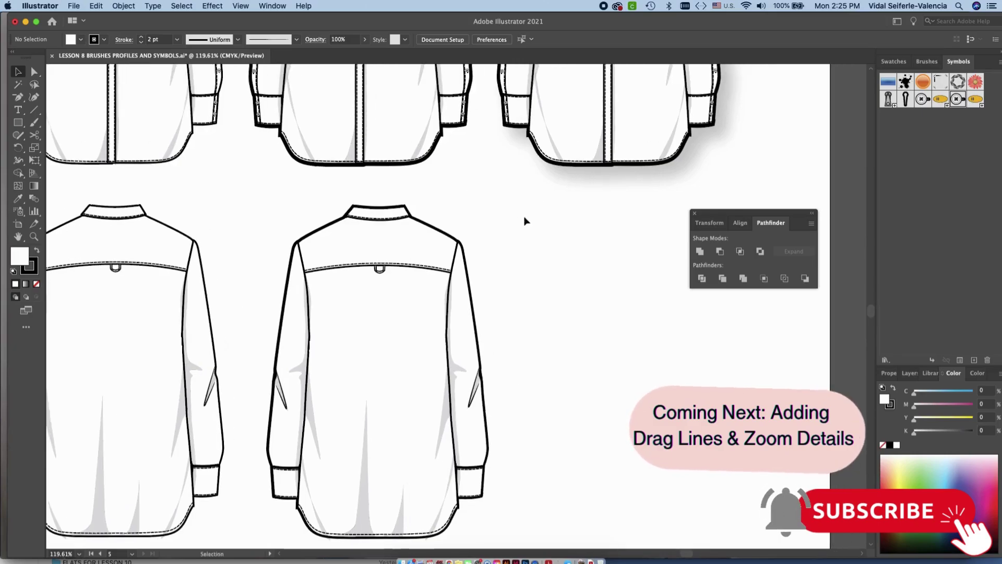
# Duplicate the back-view shirt together with its heavy silhouette to the right, beneath the front view with the drop shadow.
pyautogui.moveTo(516, 485); pyautogui.dragTo(321, 205)
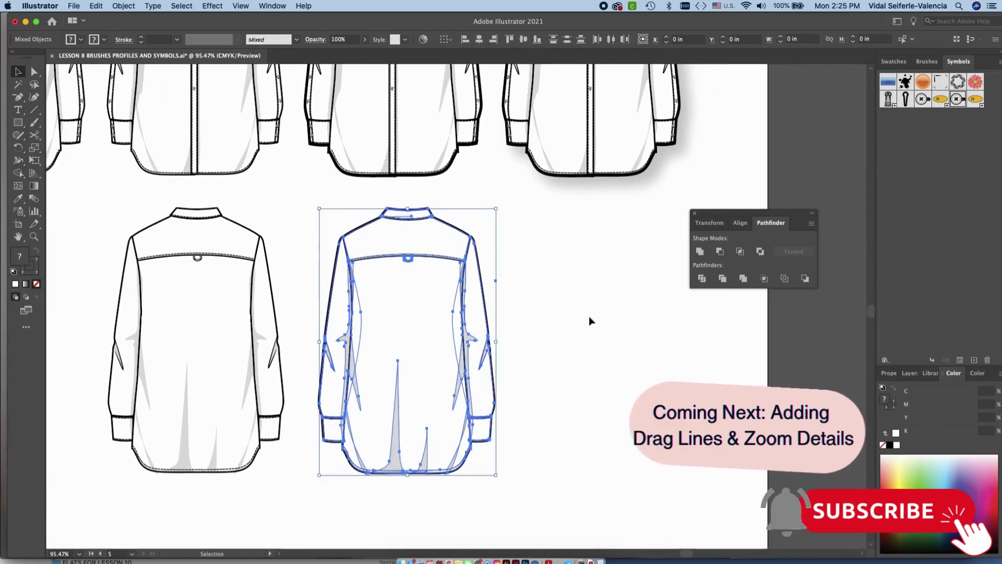
pyautogui.moveTo(588, 320); pyautogui.dragTo(434, 284)
pyautogui.moveTo(258, 326); pyautogui.dragTo(468, 317)
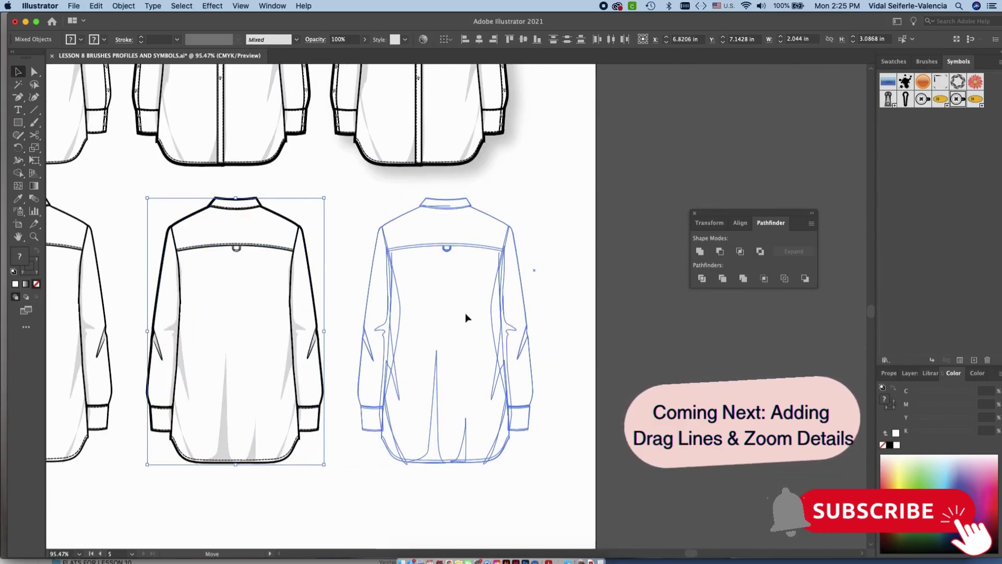
pyautogui.moveTo(515, 219); pyautogui.dragTo(548, 399)
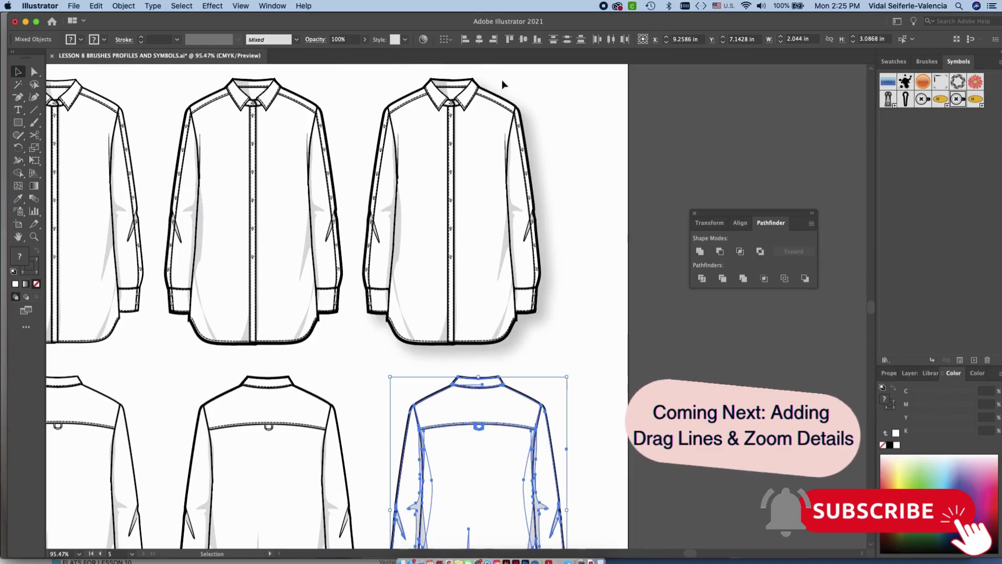
pyautogui.scroll(-5, 622, 335)
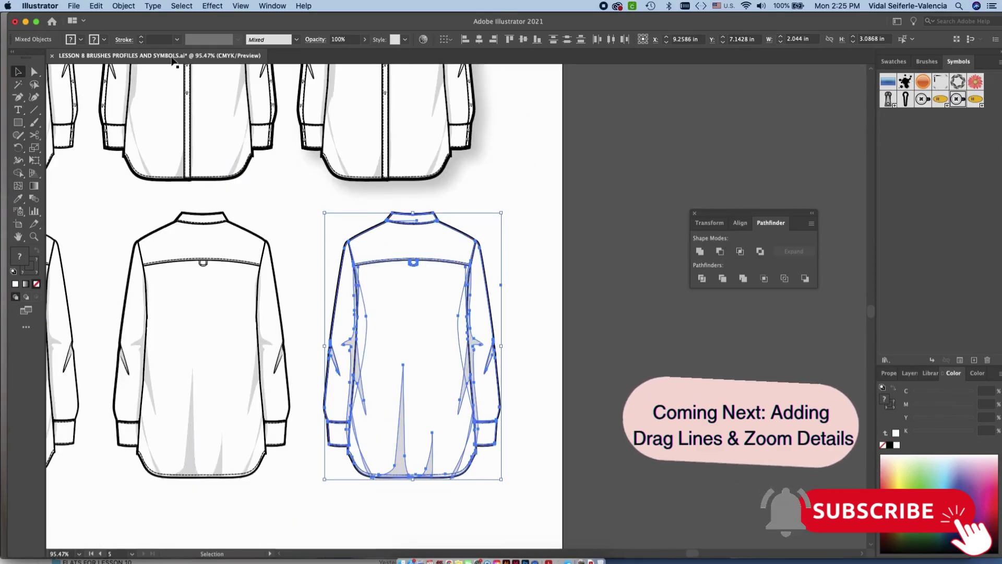
pyautogui.click(213, 6)
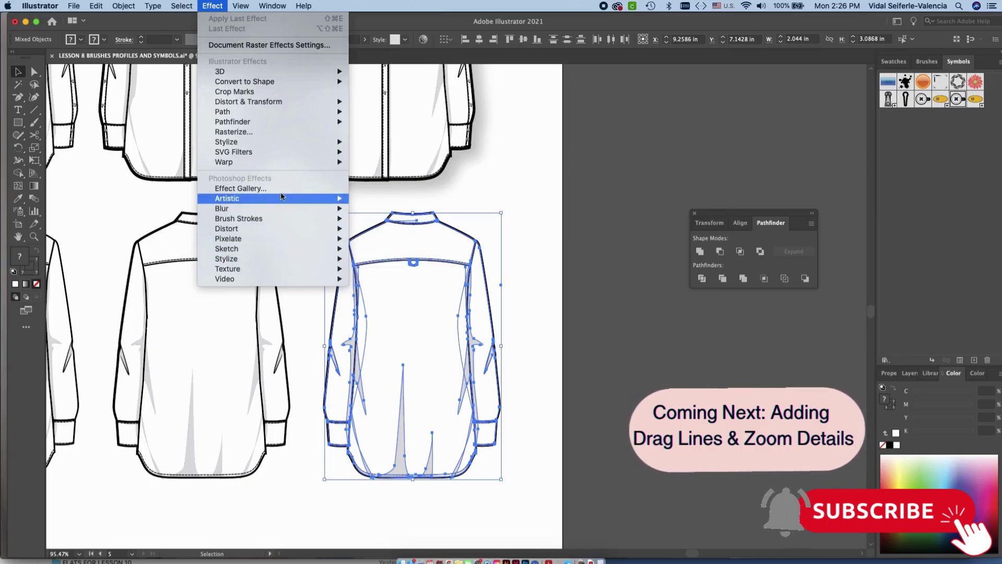
pyautogui.moveTo(280, 112)
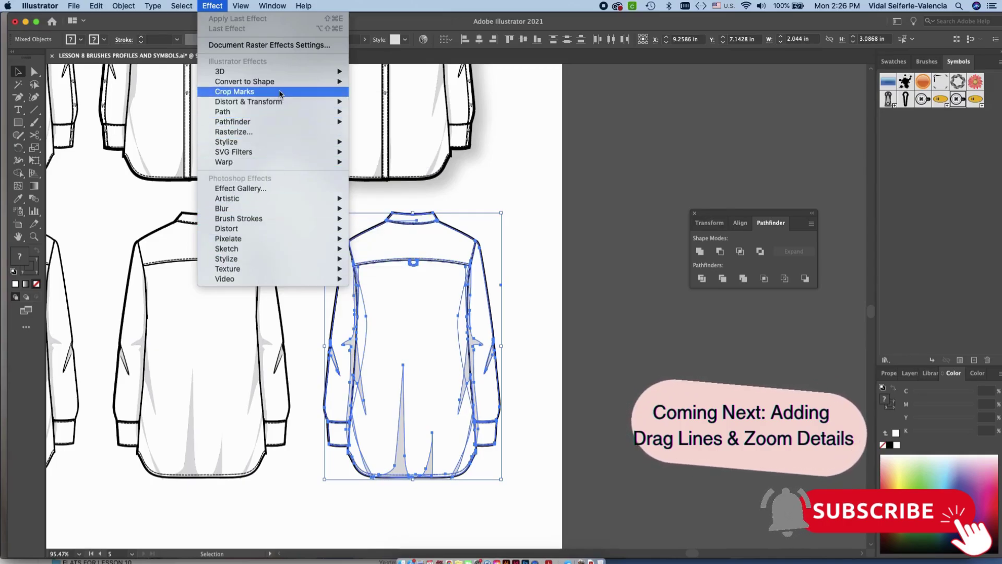
pyautogui.moveTo(286, 146)
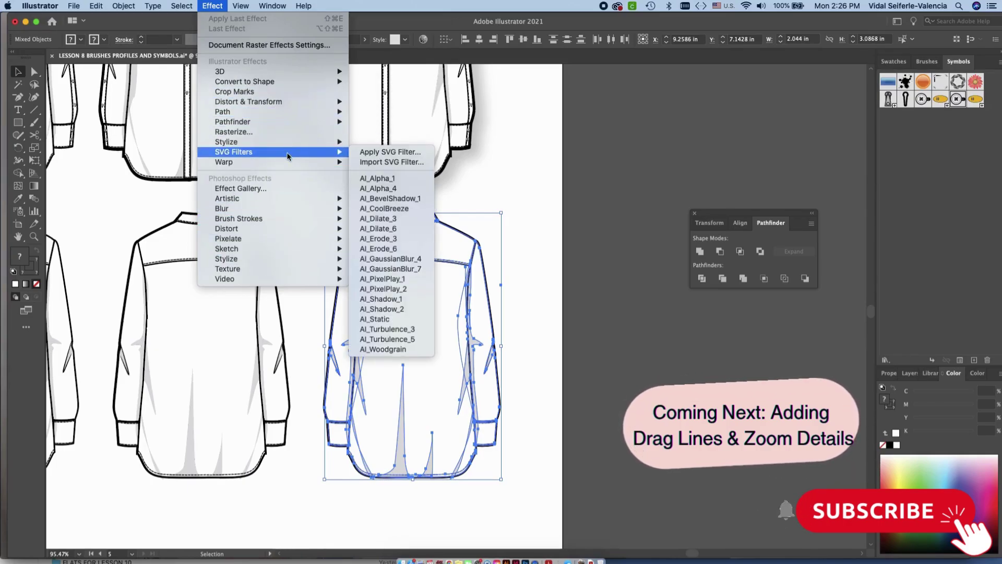
pyautogui.moveTo(289, 212)
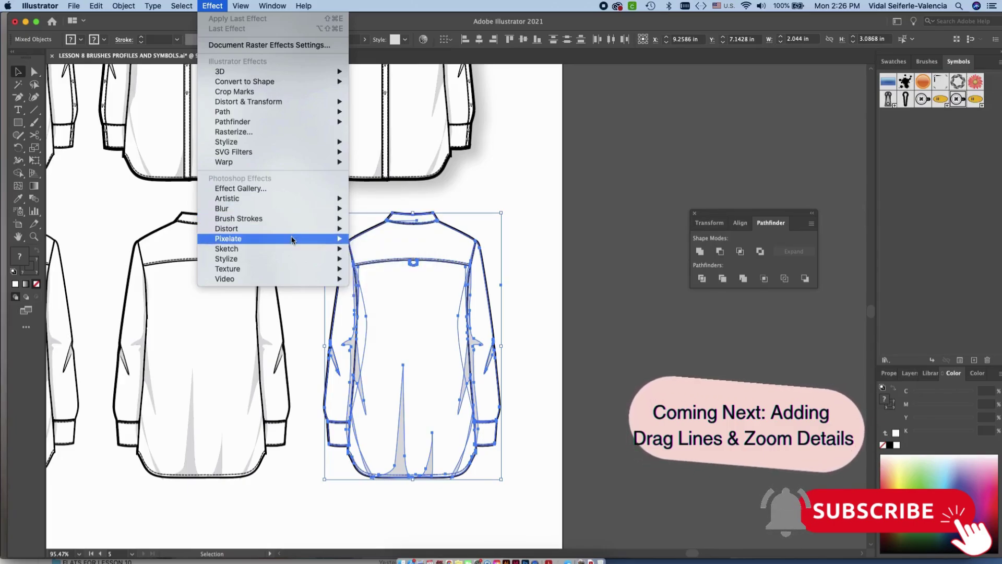
pyautogui.moveTo(290, 259)
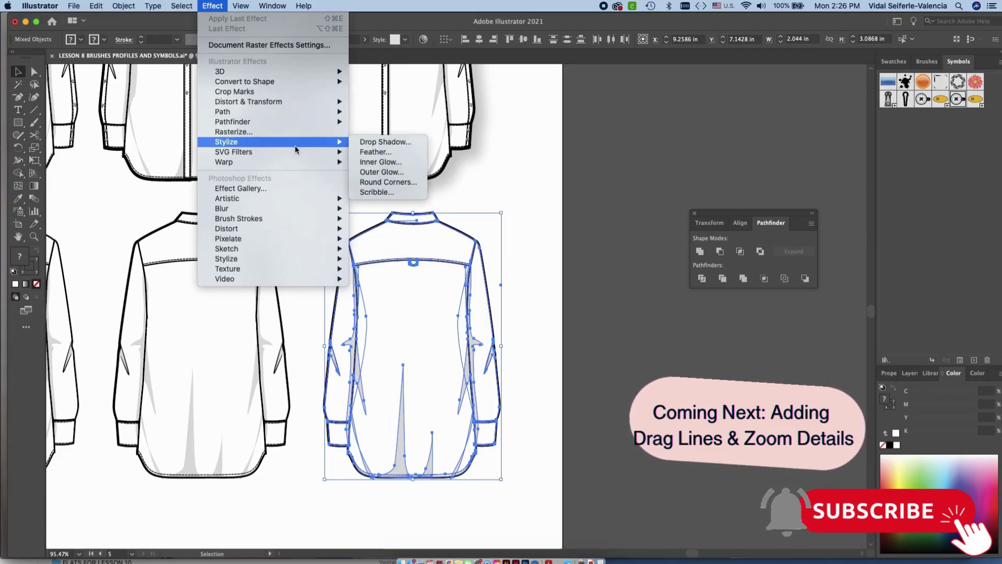
pyautogui.click(512, 201)
pyautogui.click(511, 199)
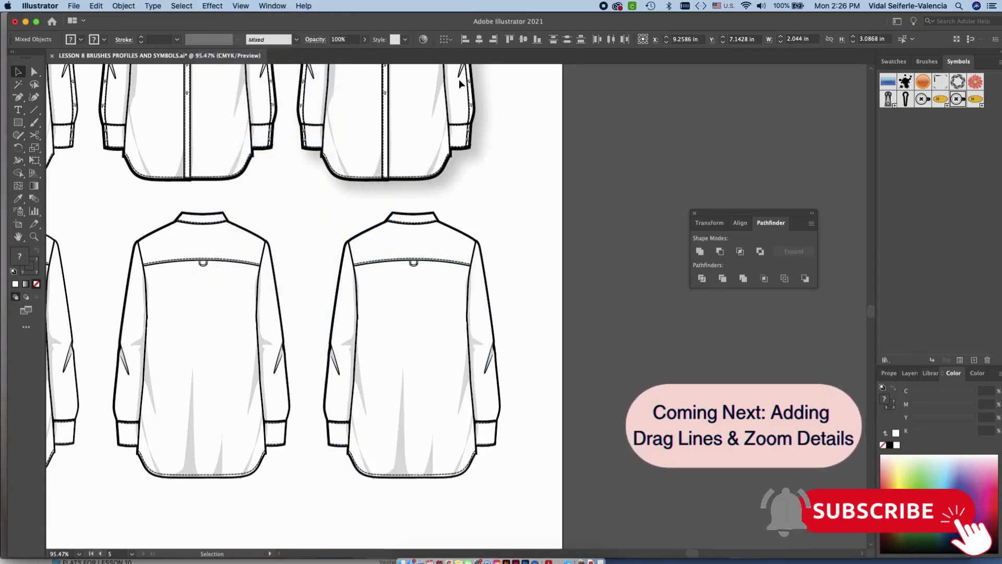
# Start a previewed Drop Shadow effect in Multiply mode on the duplicated back-view shirt together with its heavy silhouette.
pyautogui.click(427, 233)
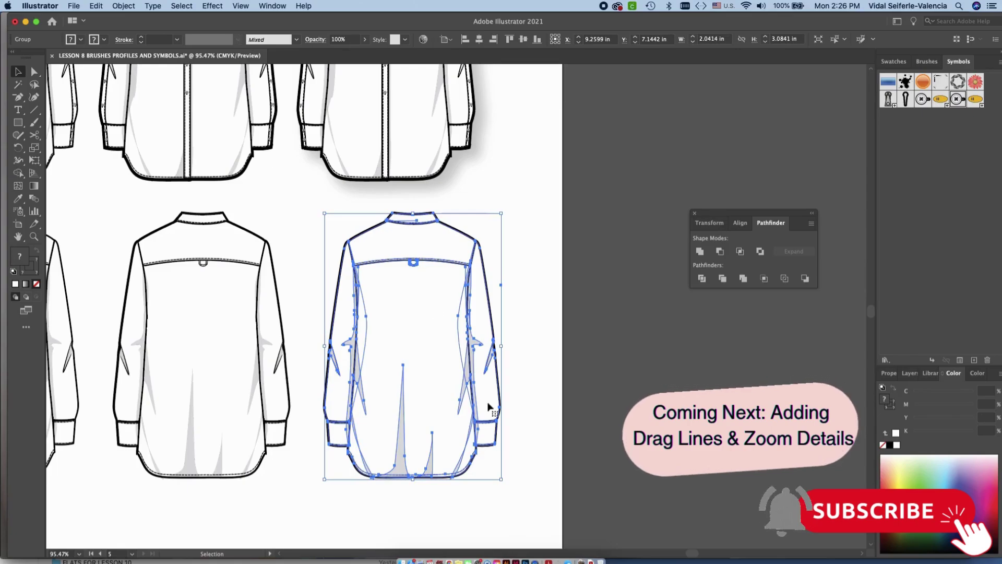
pyautogui.moveTo(534, 495); pyautogui.dragTo(316, 214)
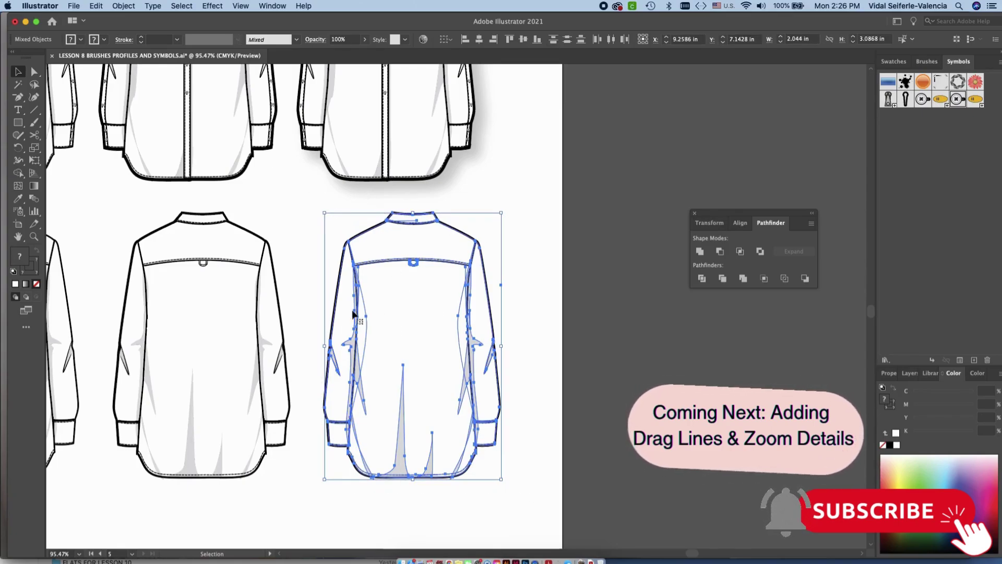
pyautogui.click(212, 5)
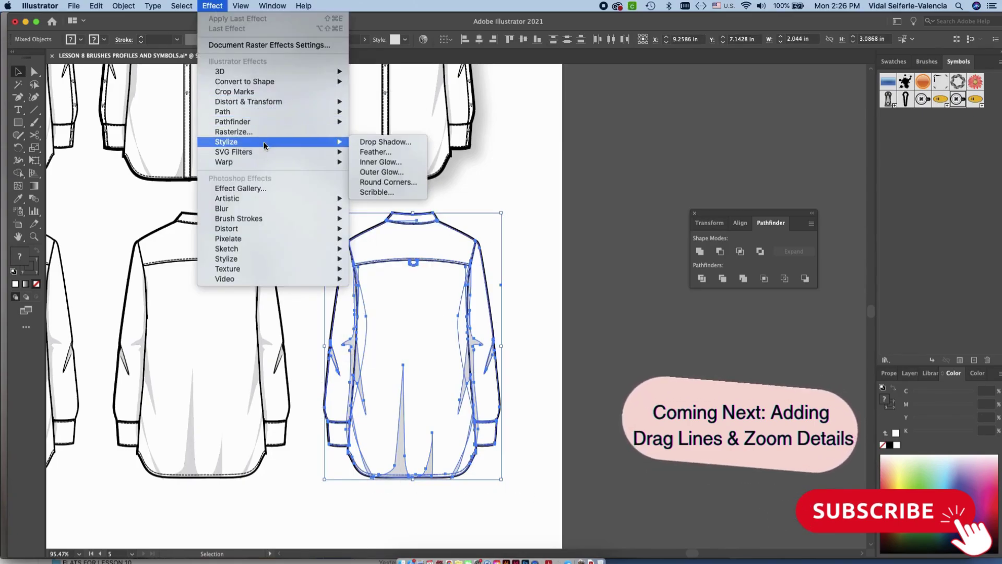
pyautogui.click(363, 146)
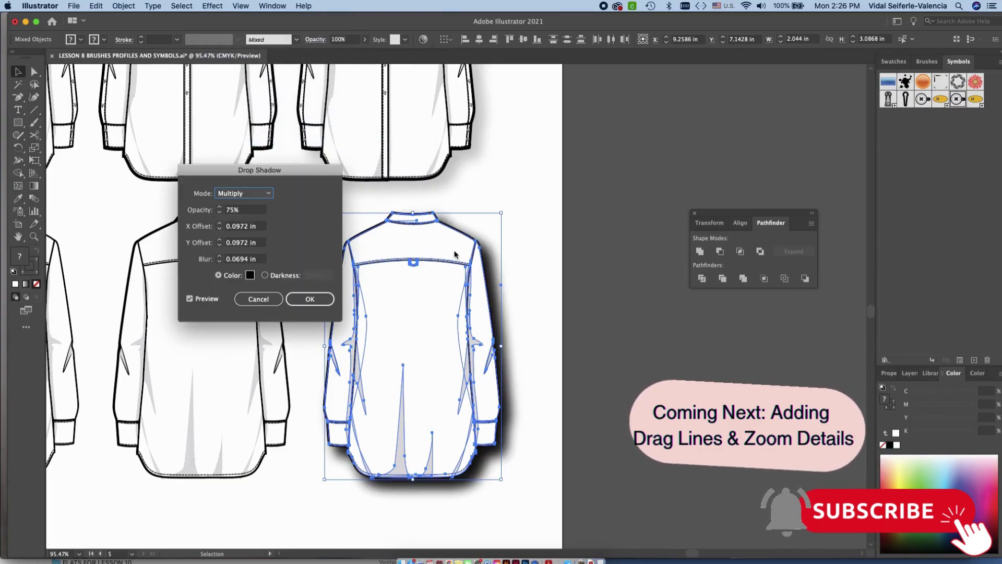
pyautogui.click(190, 299)
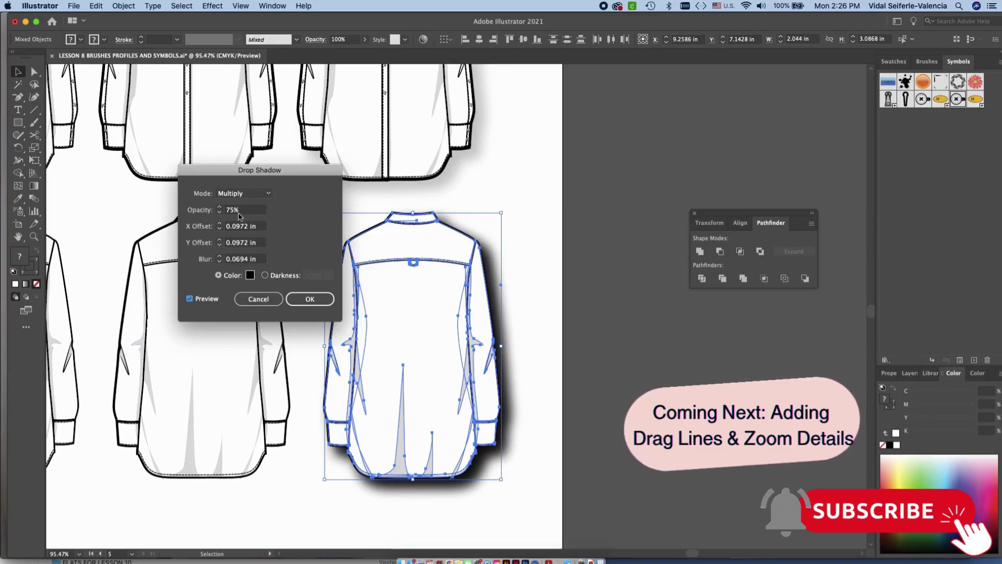
pyautogui.click(243, 193)
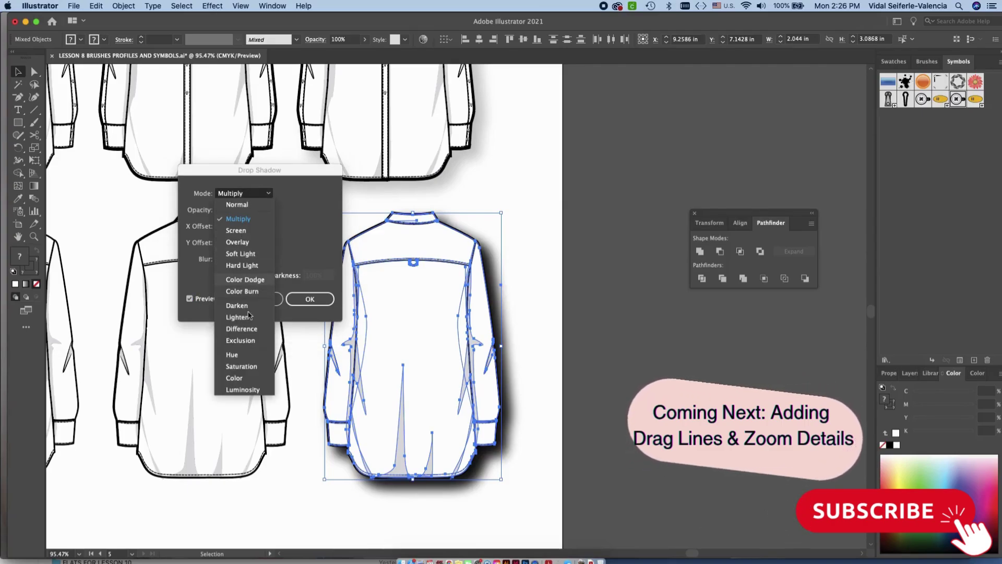
pyautogui.click(272, 197)
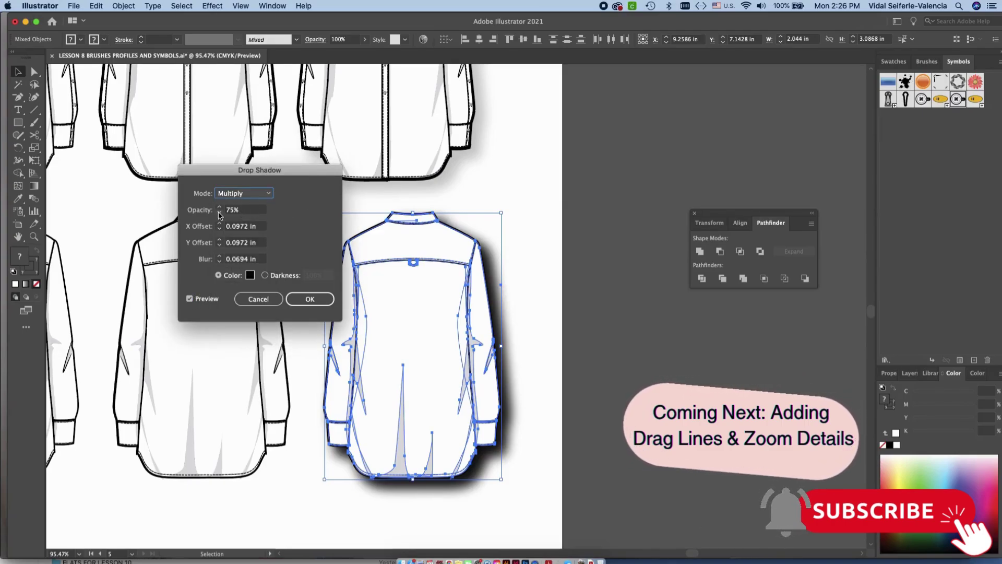
# Try a bright red as the color of the drop shadow.
pyautogui.click(250, 275)
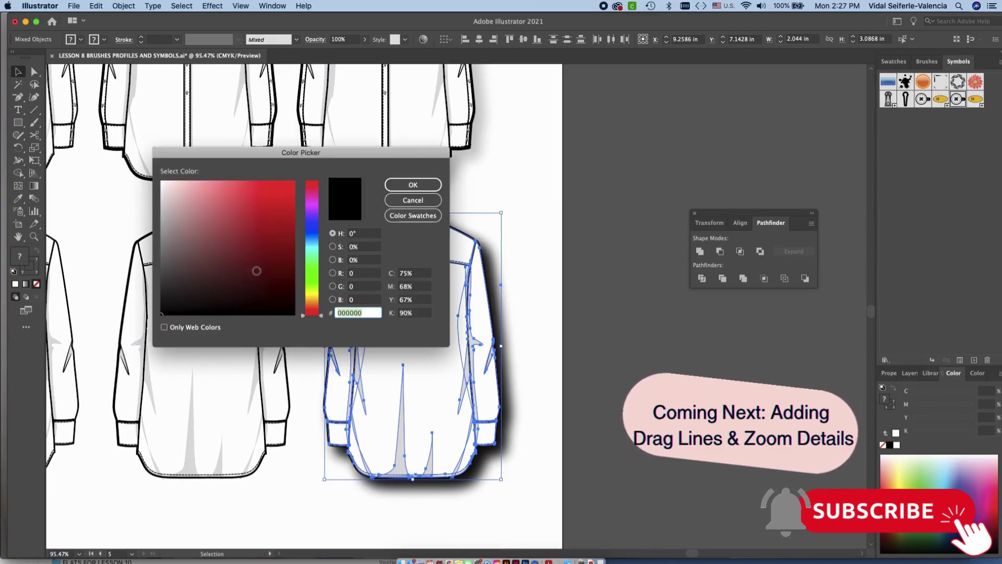
pyautogui.click(294, 186)
pyautogui.click(415, 190)
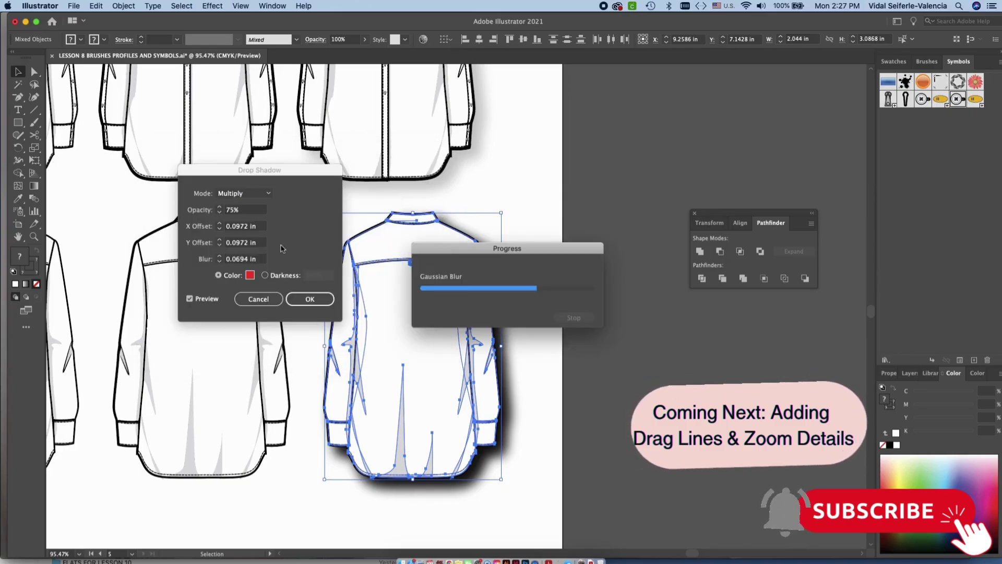
# Set the drop shadow color to the near-black 0c0000.
pyautogui.click(250, 275)
pyautogui.click(294, 314)
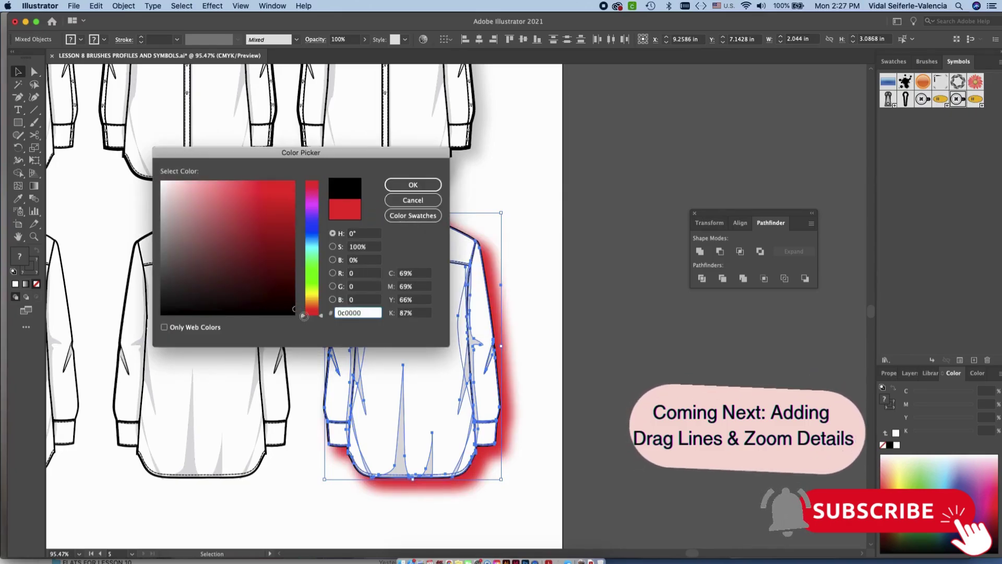
pyautogui.click(412, 185)
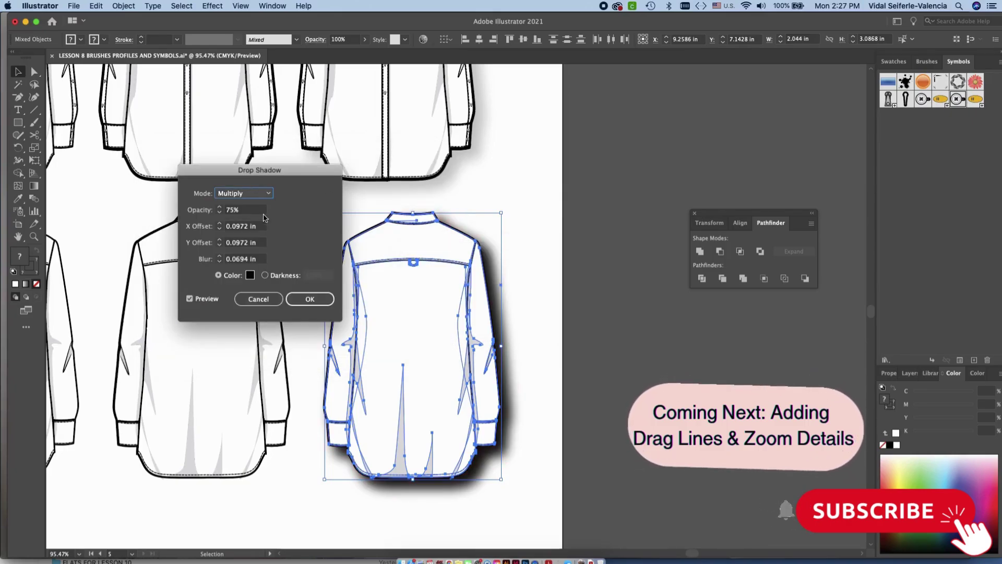
# Set the drop shadow's opacity to 67%, apply the effect to the back-view shirt and deselect it.
pyautogui.click(219, 212)
pyautogui.click(219, 213)
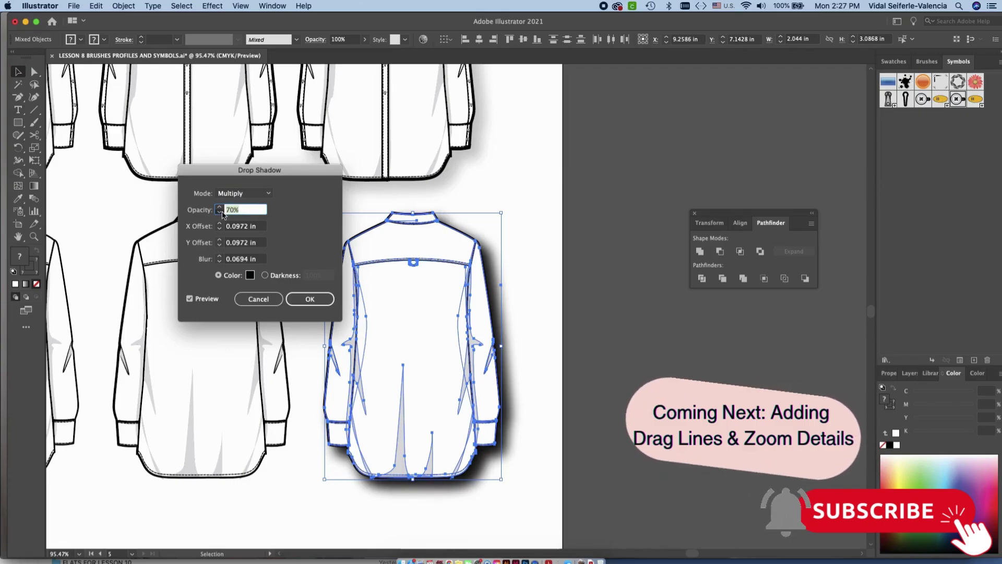
pyautogui.click(310, 299)
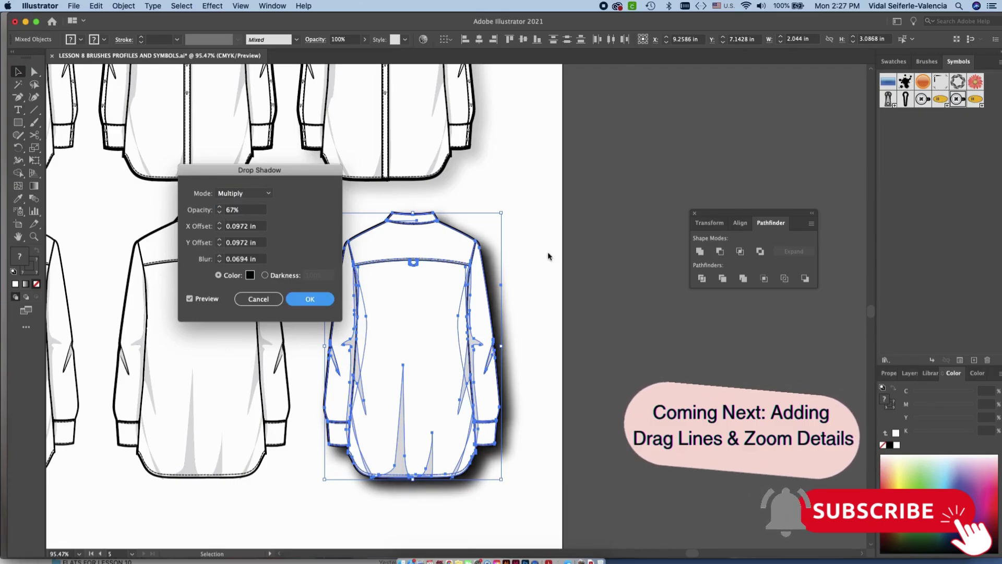
pyautogui.click(554, 255)
pyautogui.scroll(-2, 555, 255)
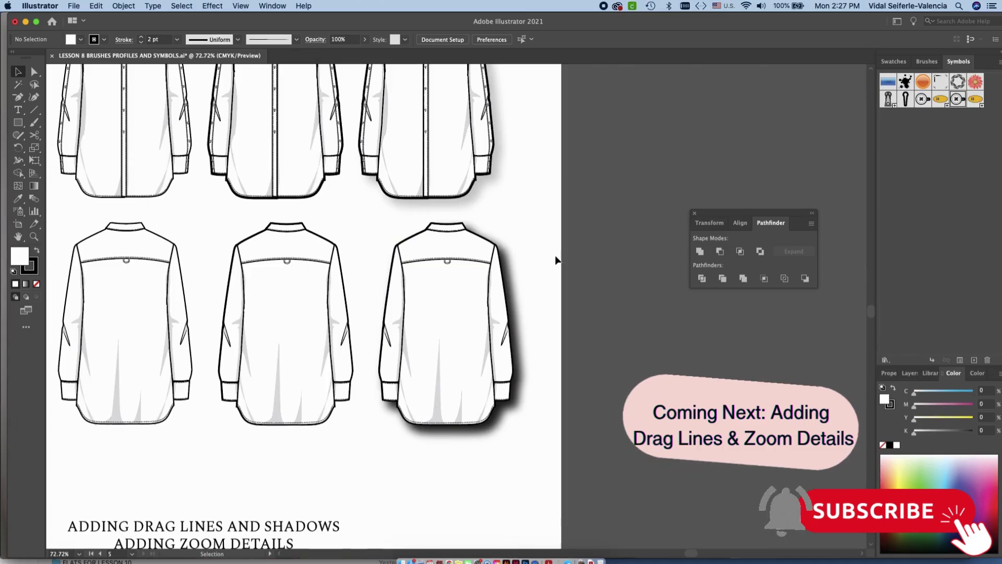
pyautogui.scroll(-3, 555, 259)
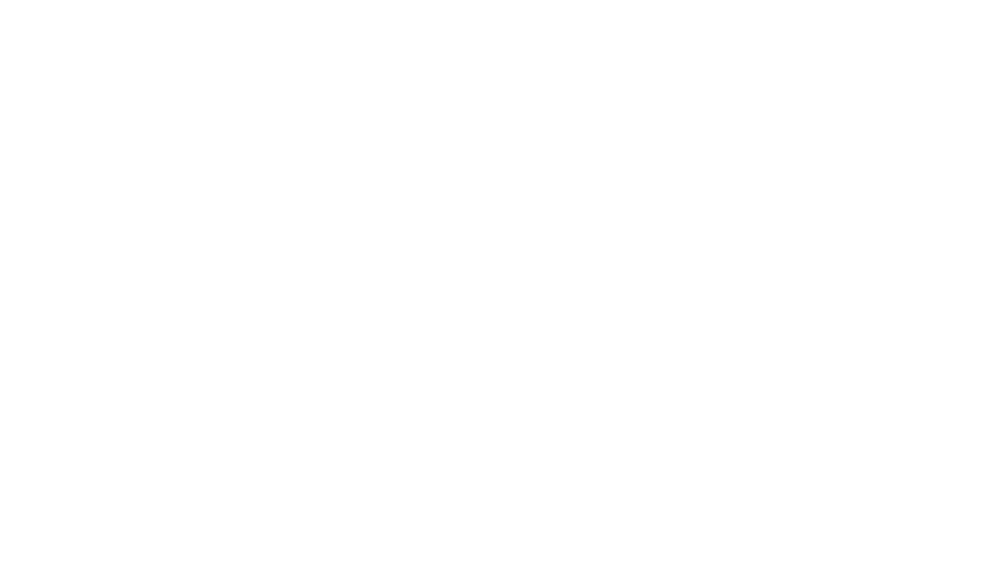